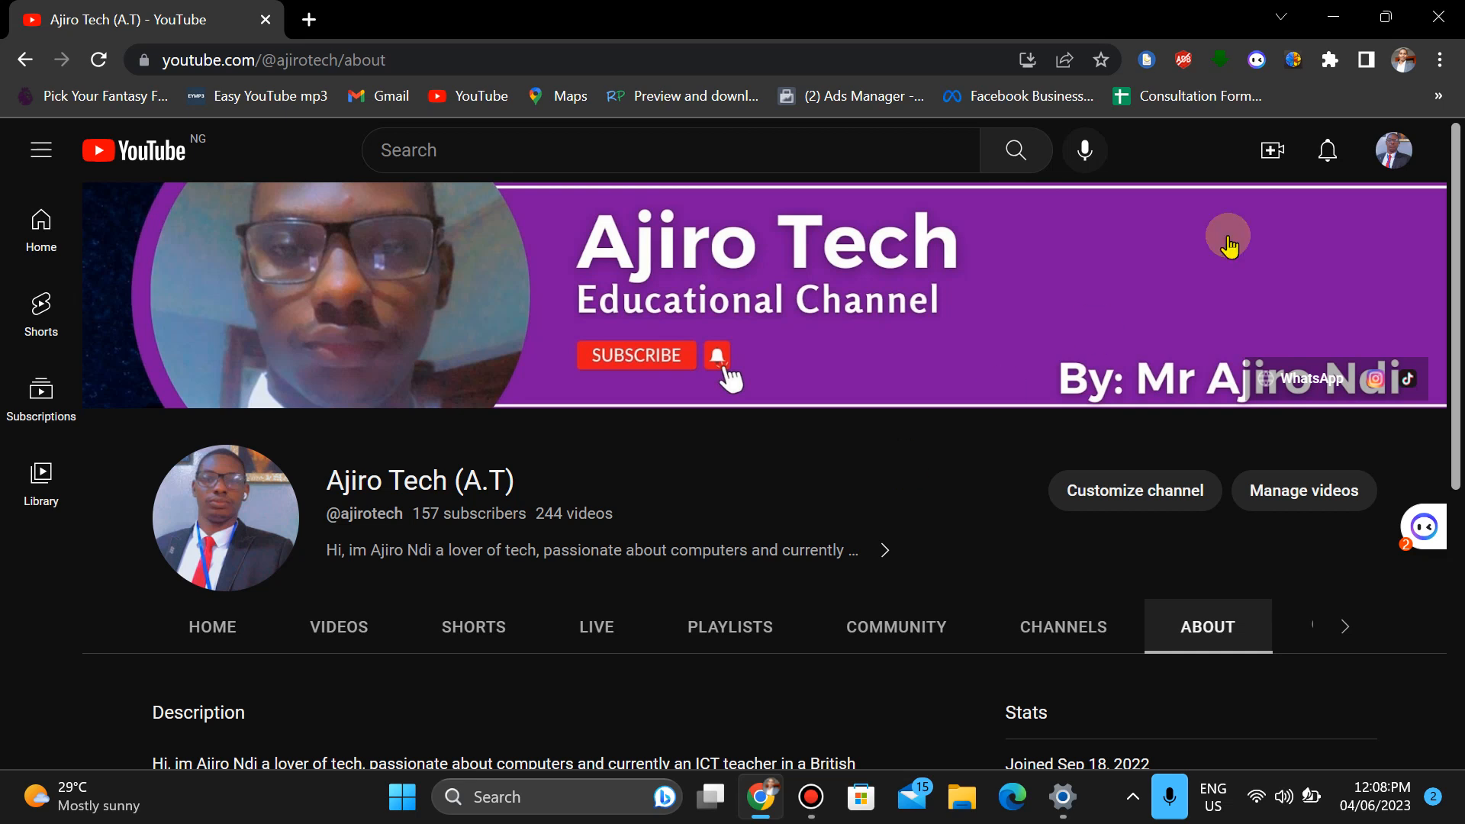
left_click(1387, 161)
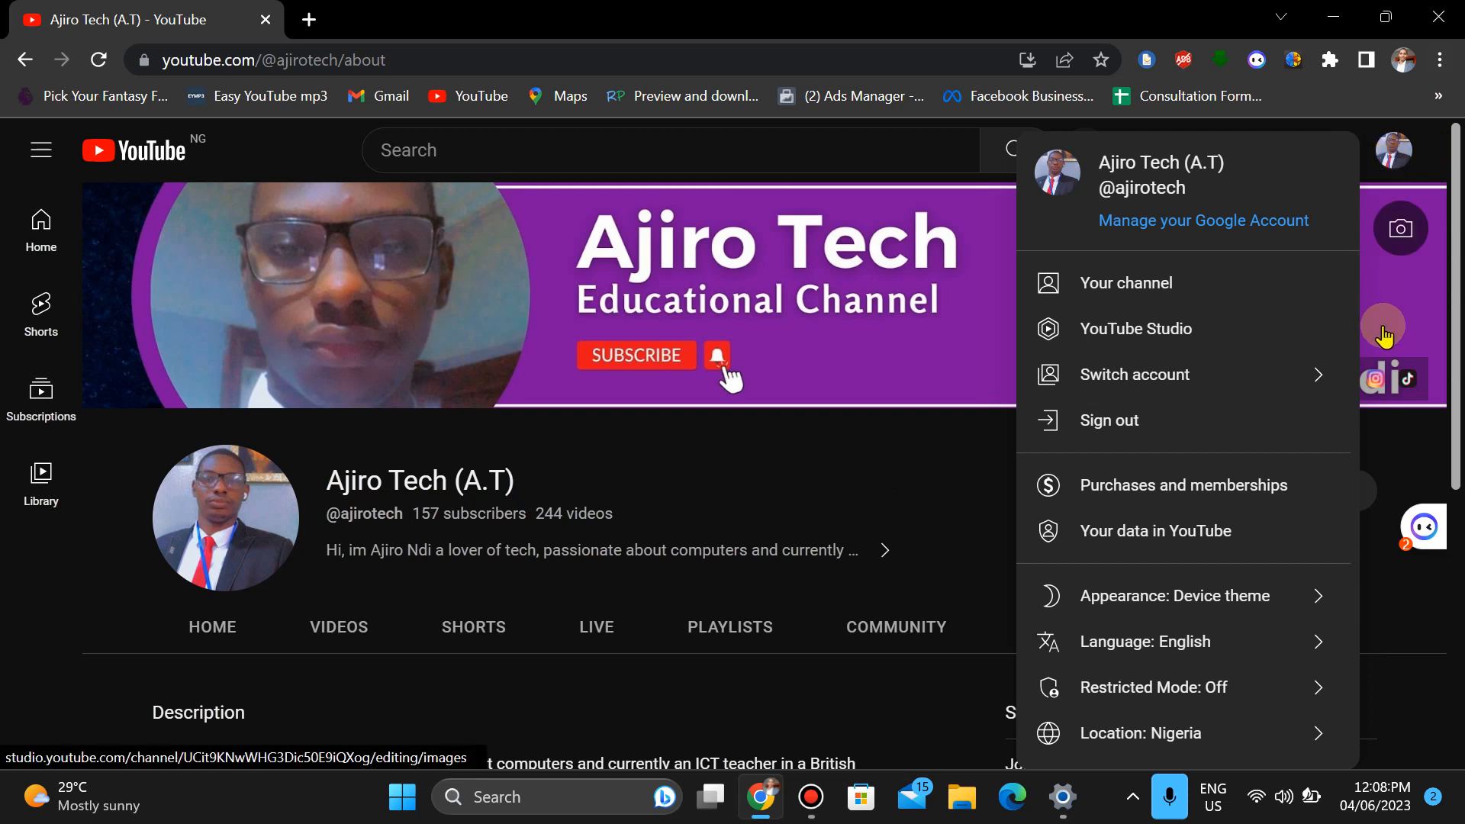
left_click(41, 149)
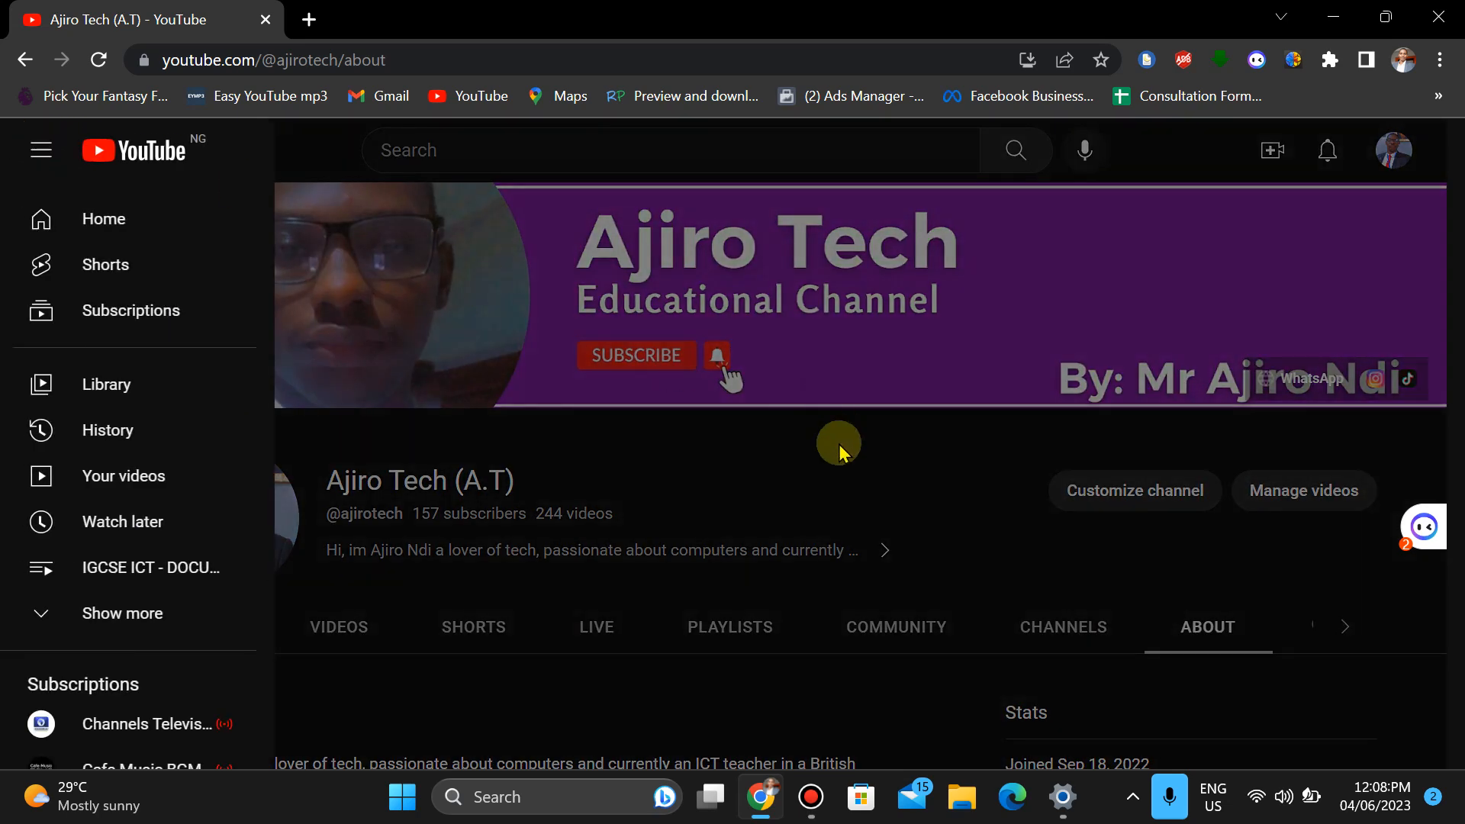
left_click(1057, 313)
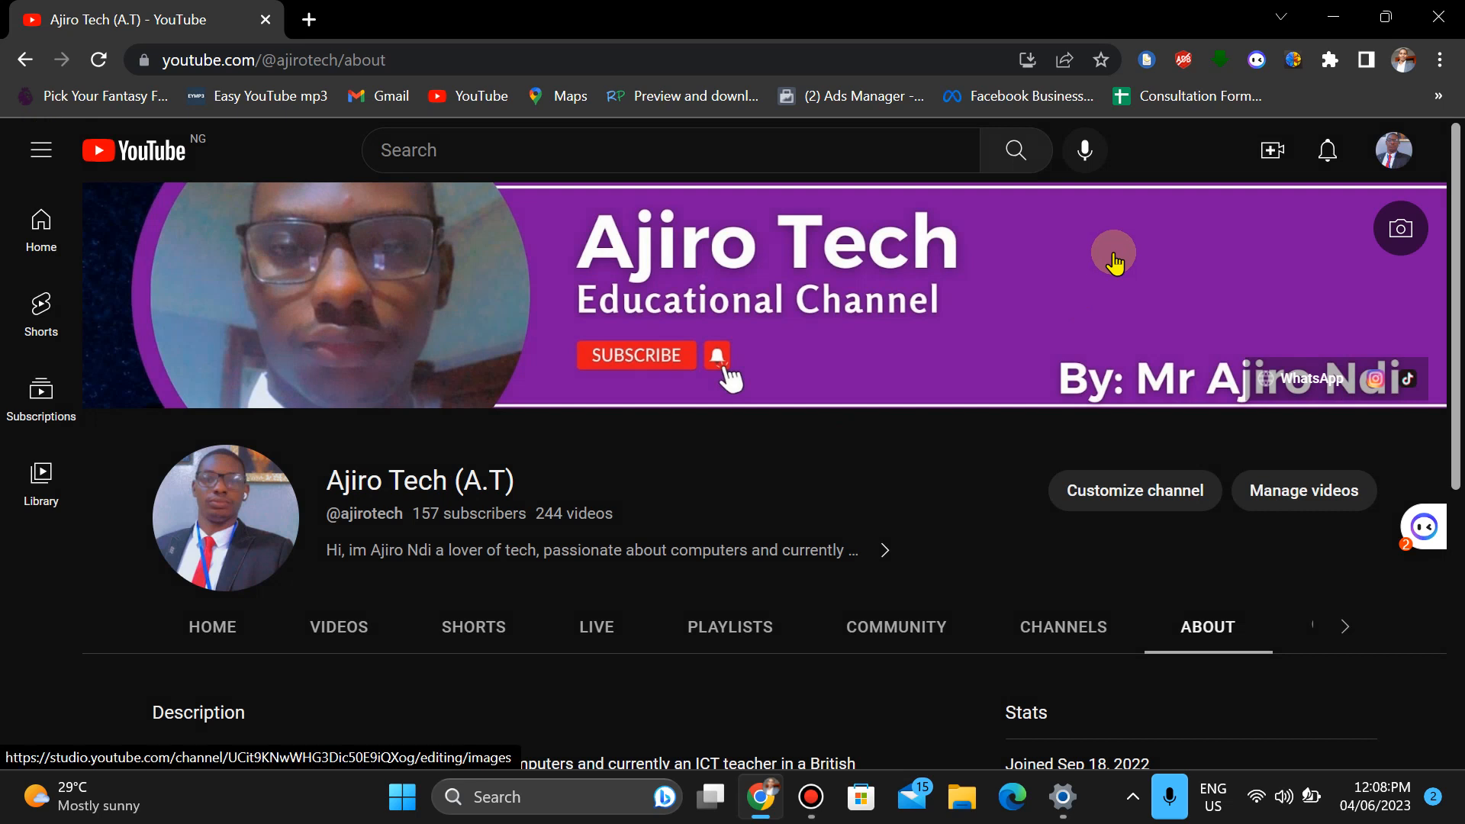
left_click(1395, 156)
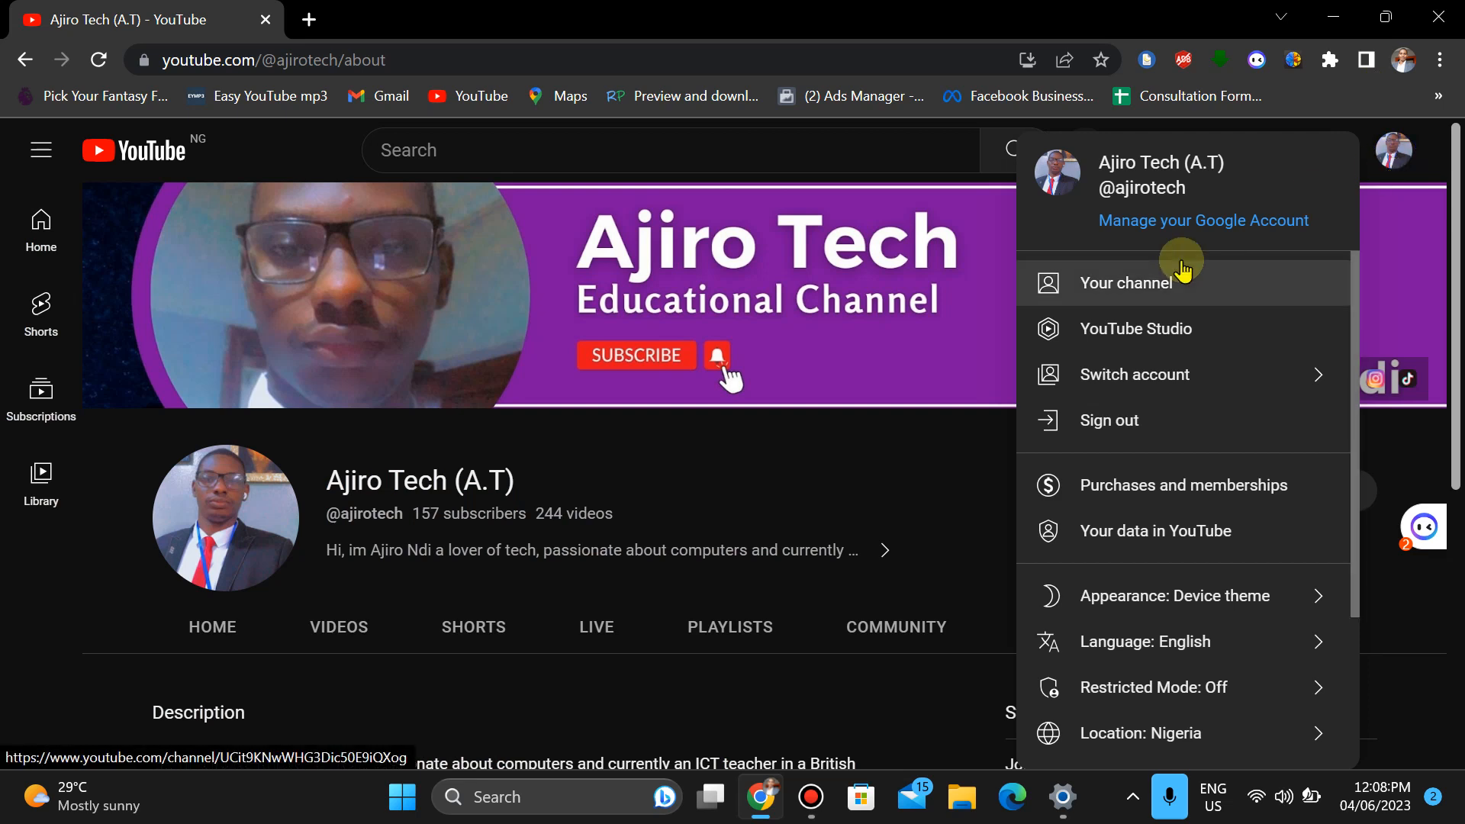
left_click(932, 448)
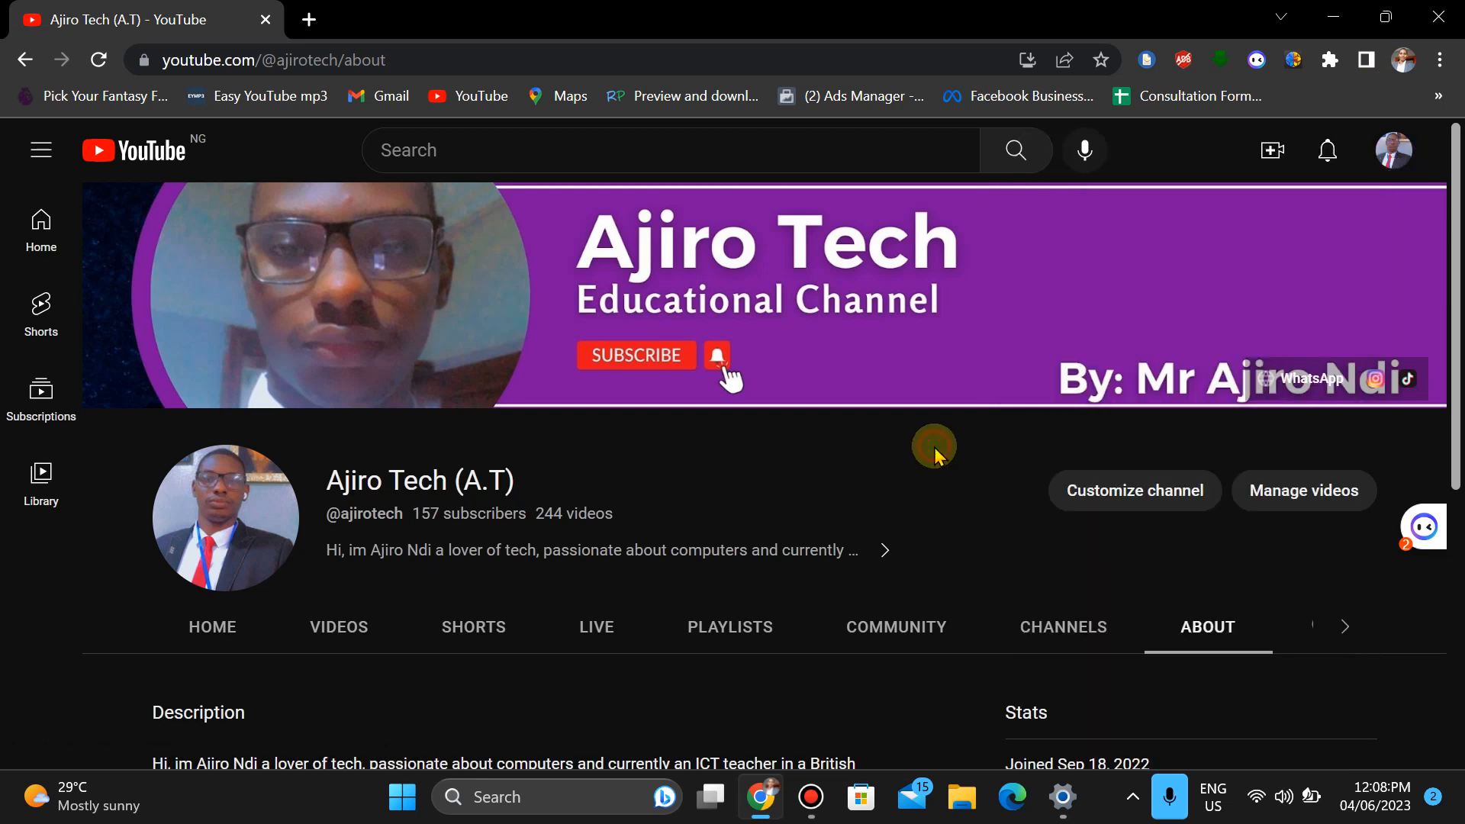
- Start a new video upload for the channel
left_click(1272, 150)
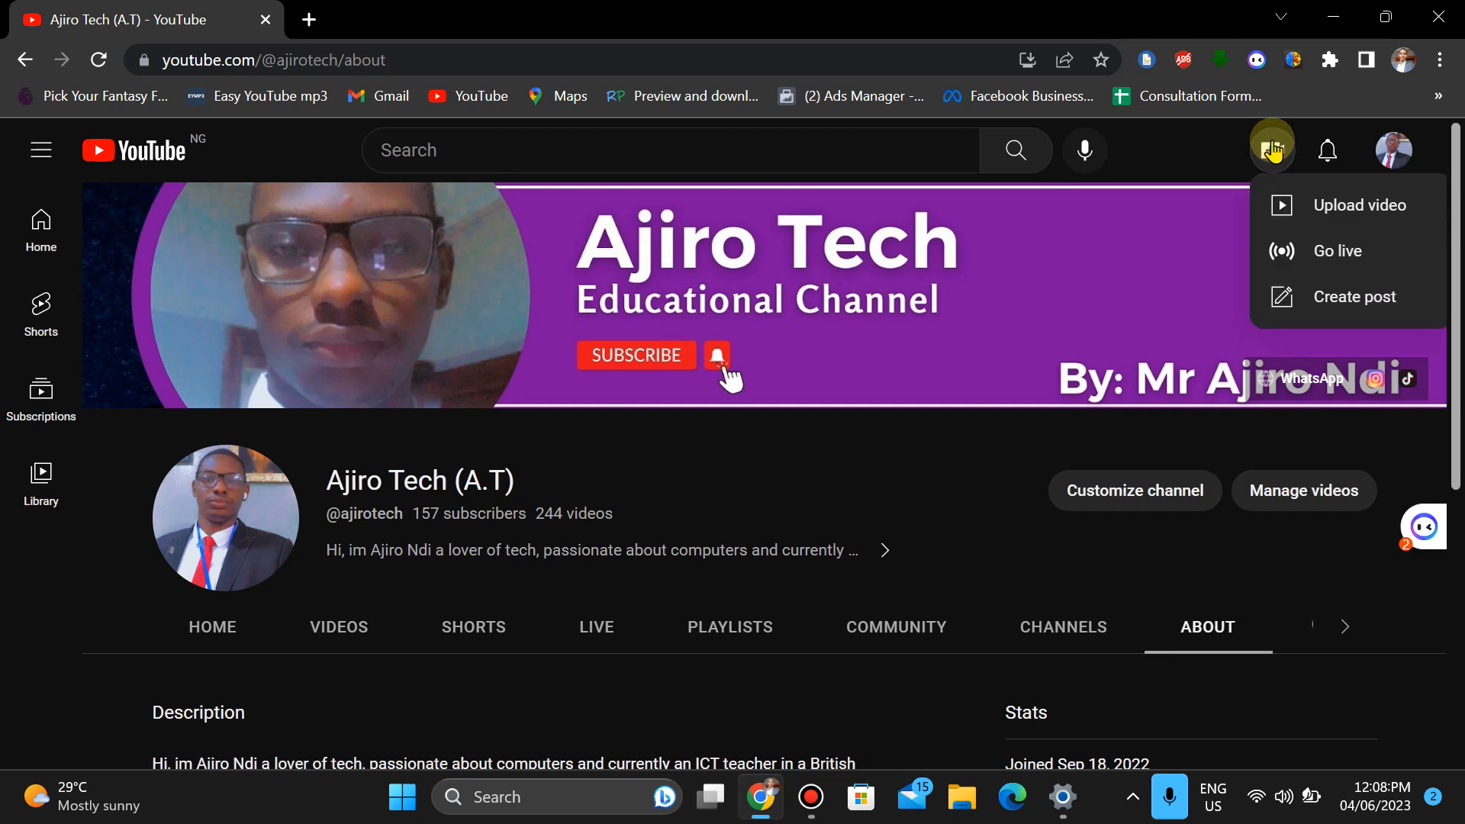
left_click(1341, 208)
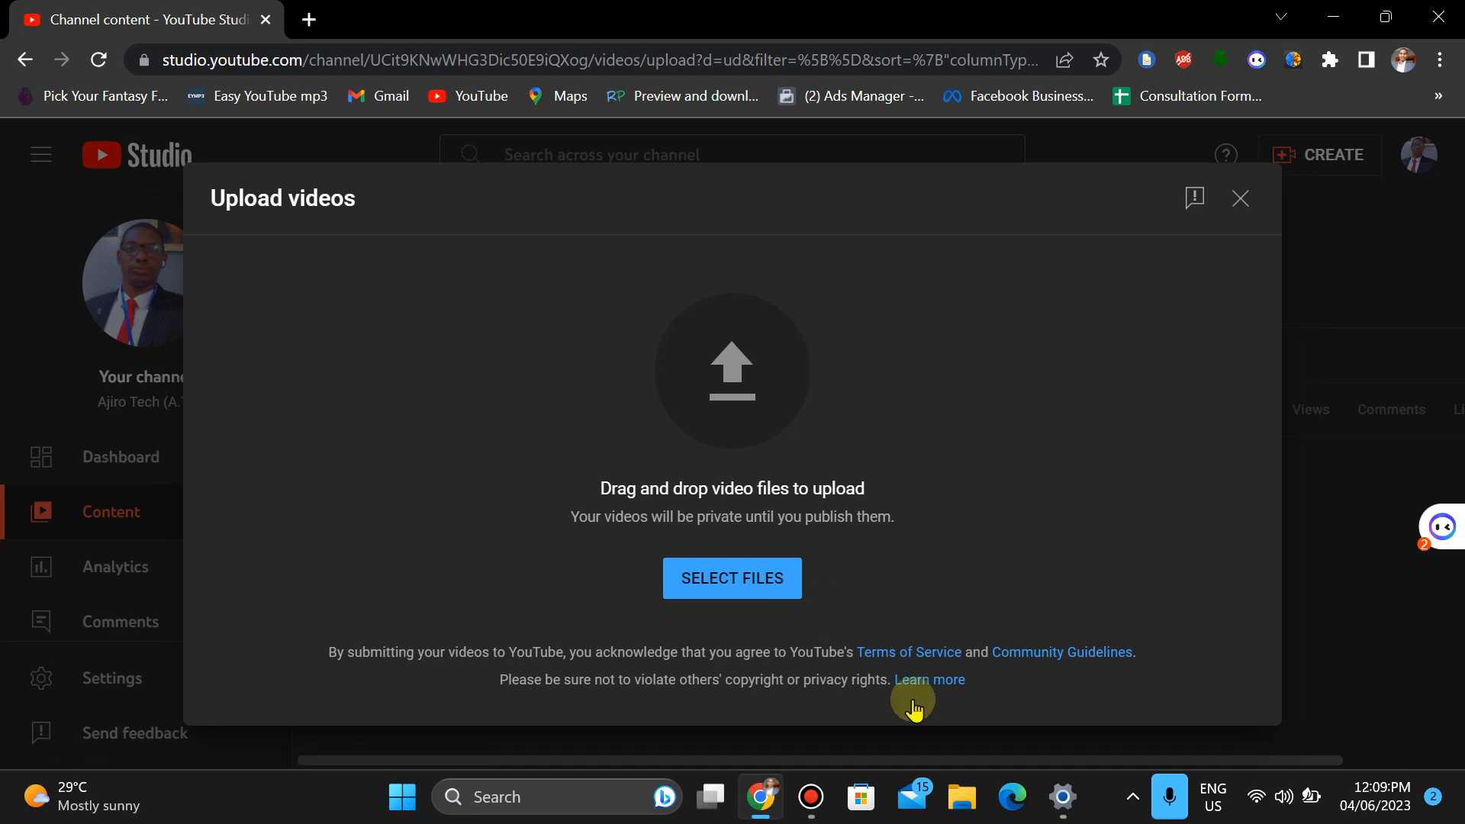
- Switch to File Explorer and locate the video "IGCSE ICT Paper 1 May_June 2020 Variant 12" in the Downloads folder
left_click(961, 799)
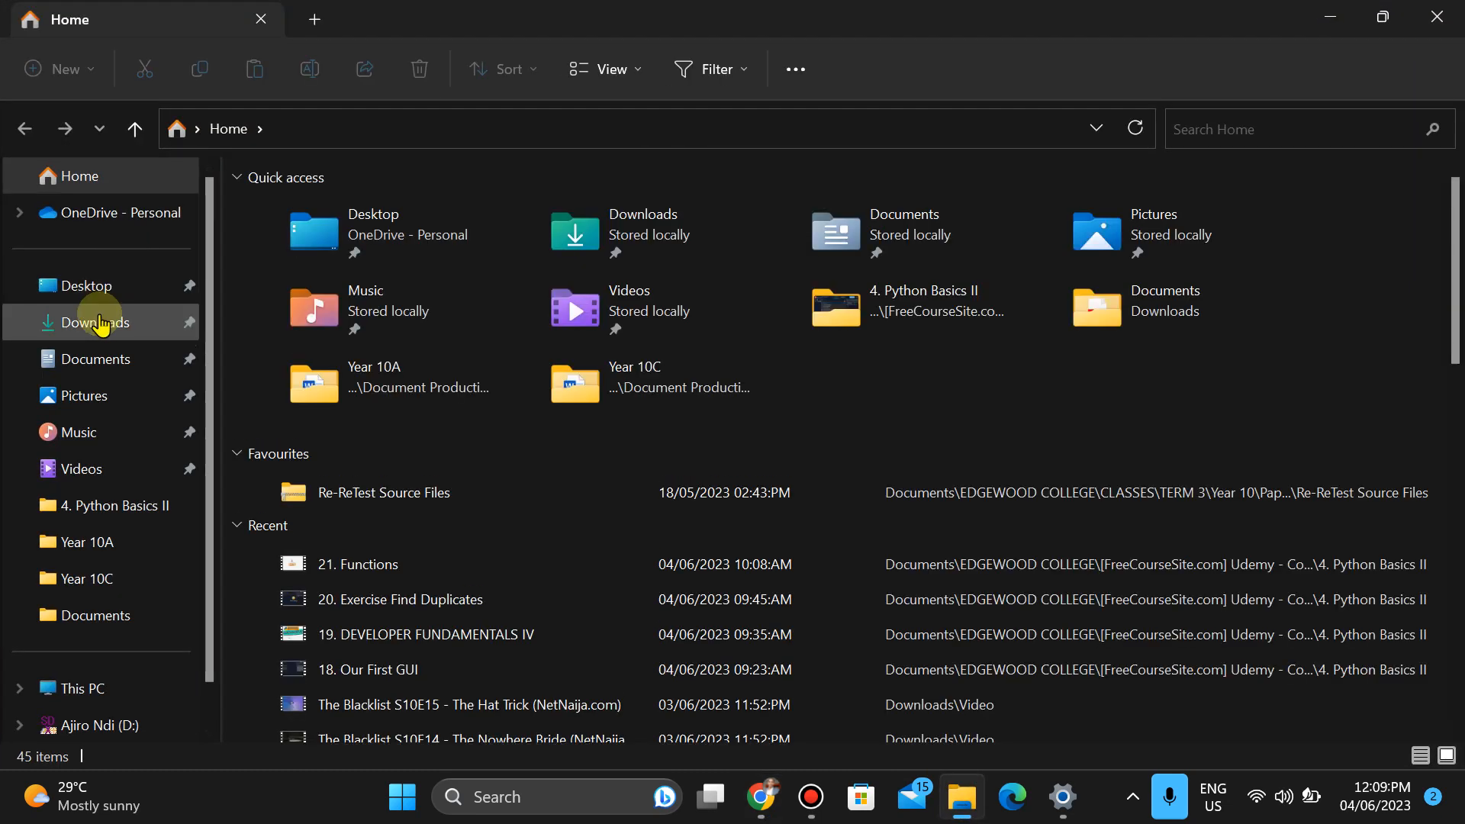
left_click(97, 322)
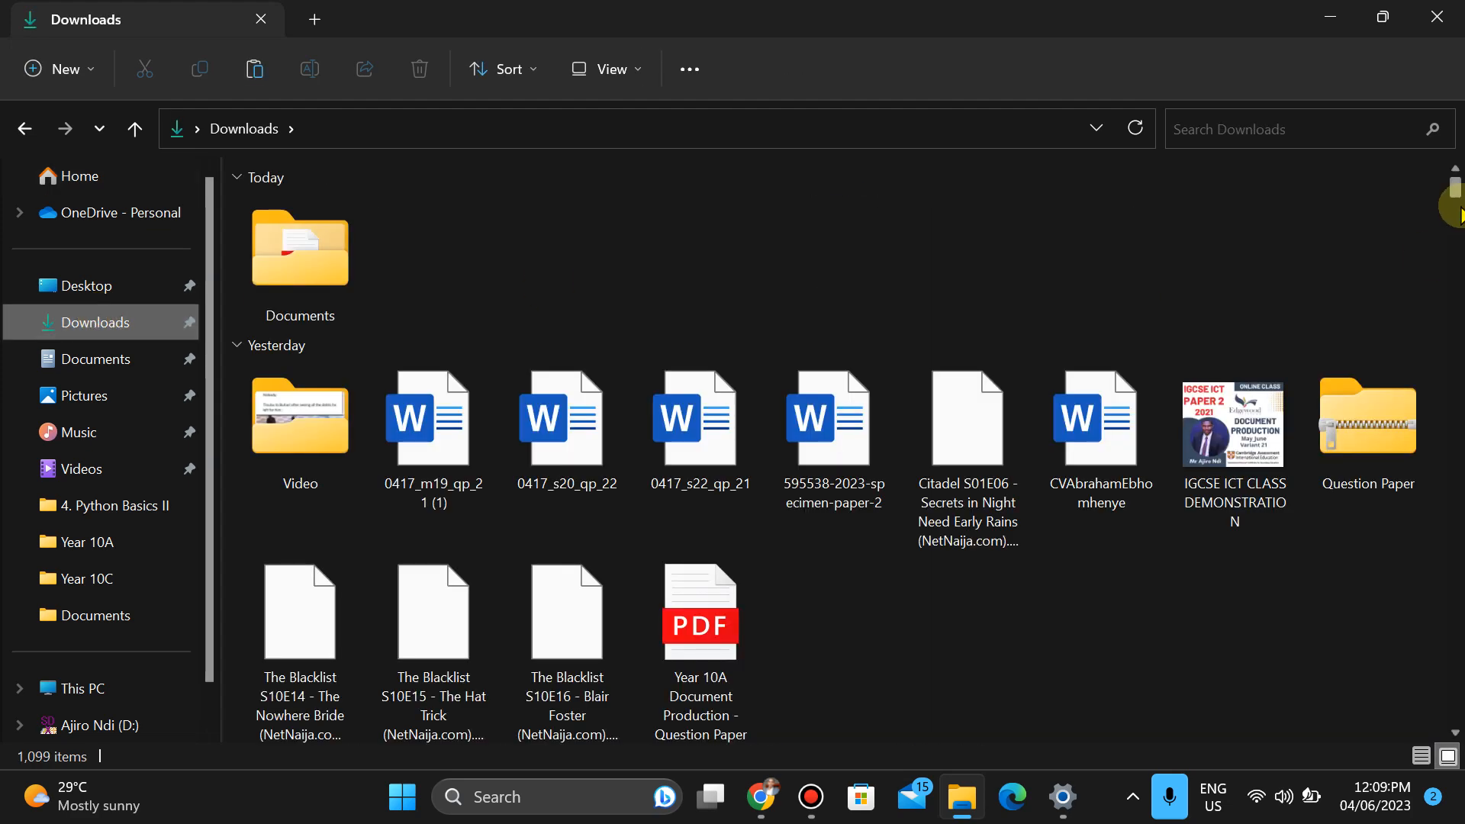
left_click_drag(1455, 187, 1458, 280)
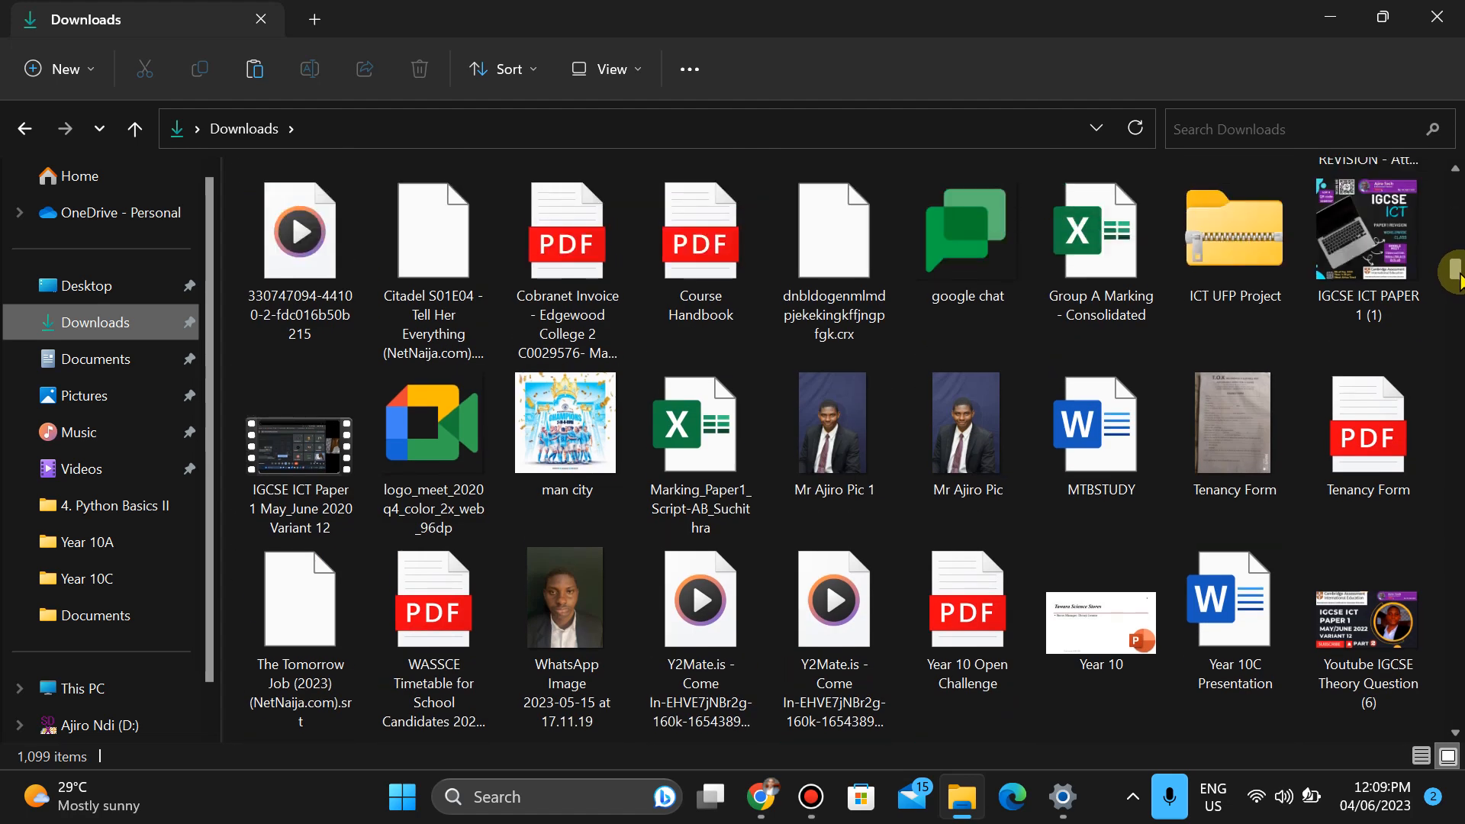
left_click(296, 513)
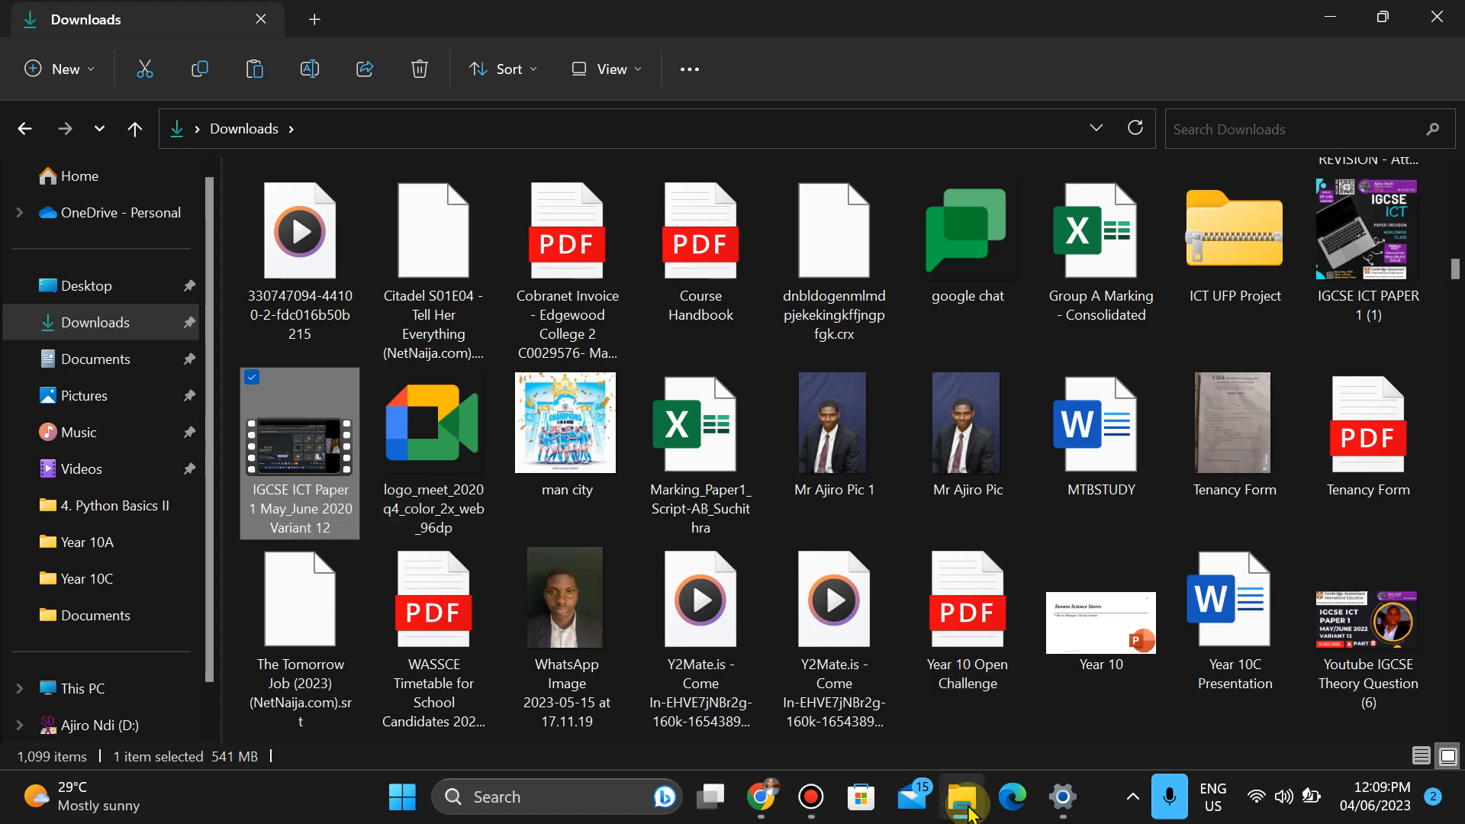
- Switch back to Chrome and upload the video file "FormatFactory Screen Record20221230_230452" from the Videos folder
mouse_move(732, 805)
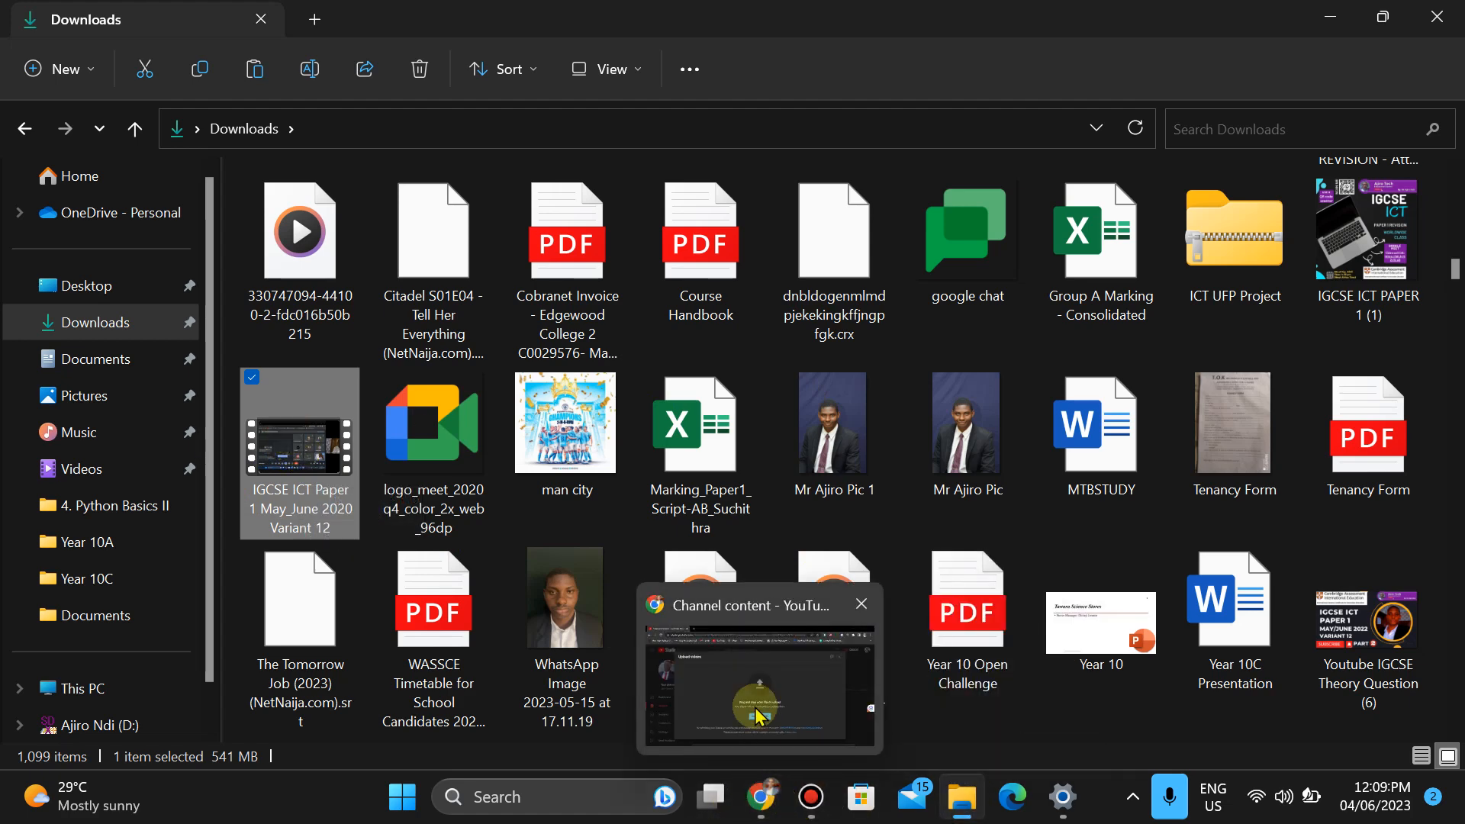
left_click(748, 699)
left_click(761, 578)
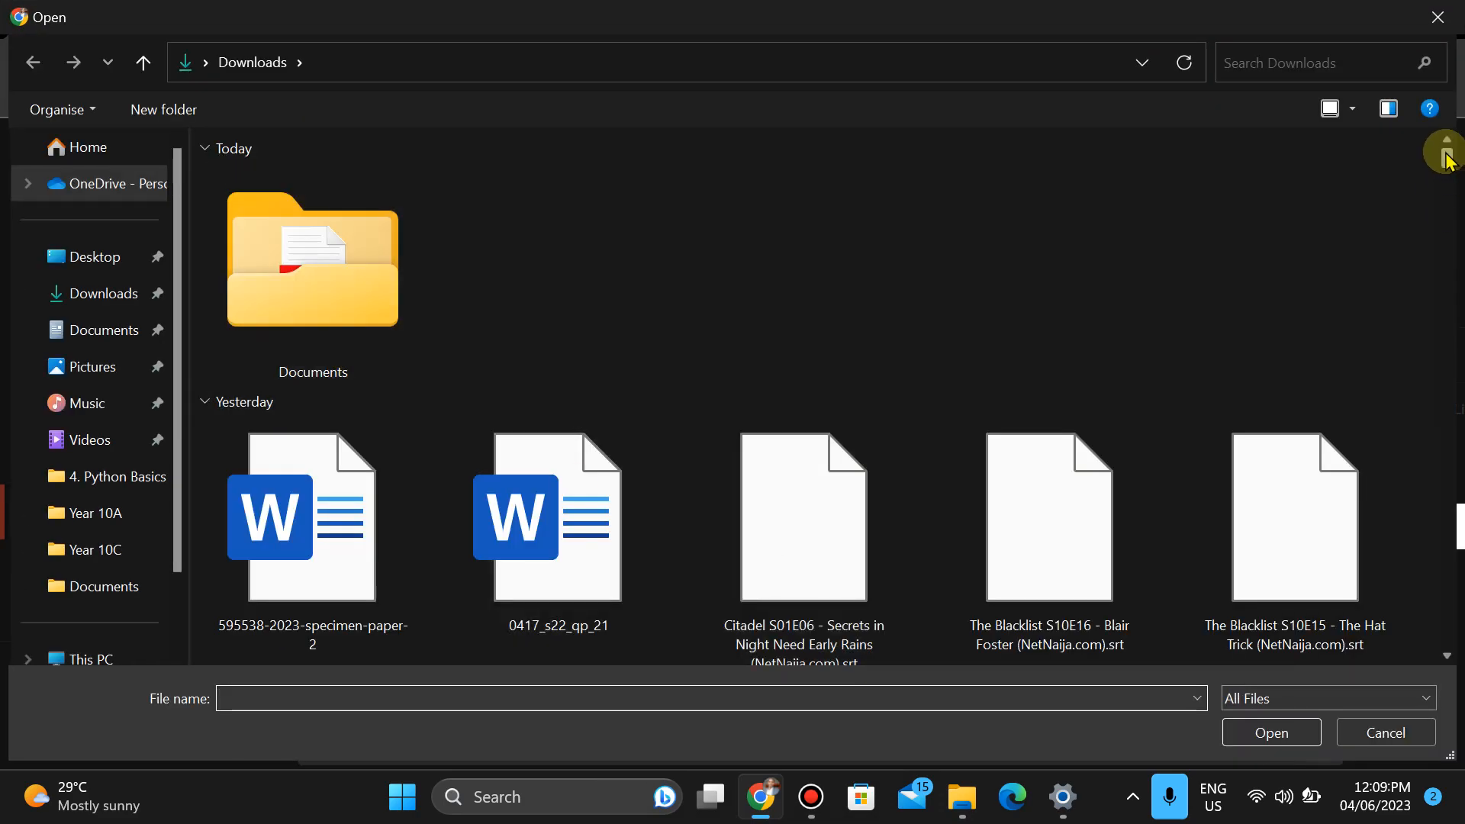
left_click_drag(1445, 156, 1414, 140)
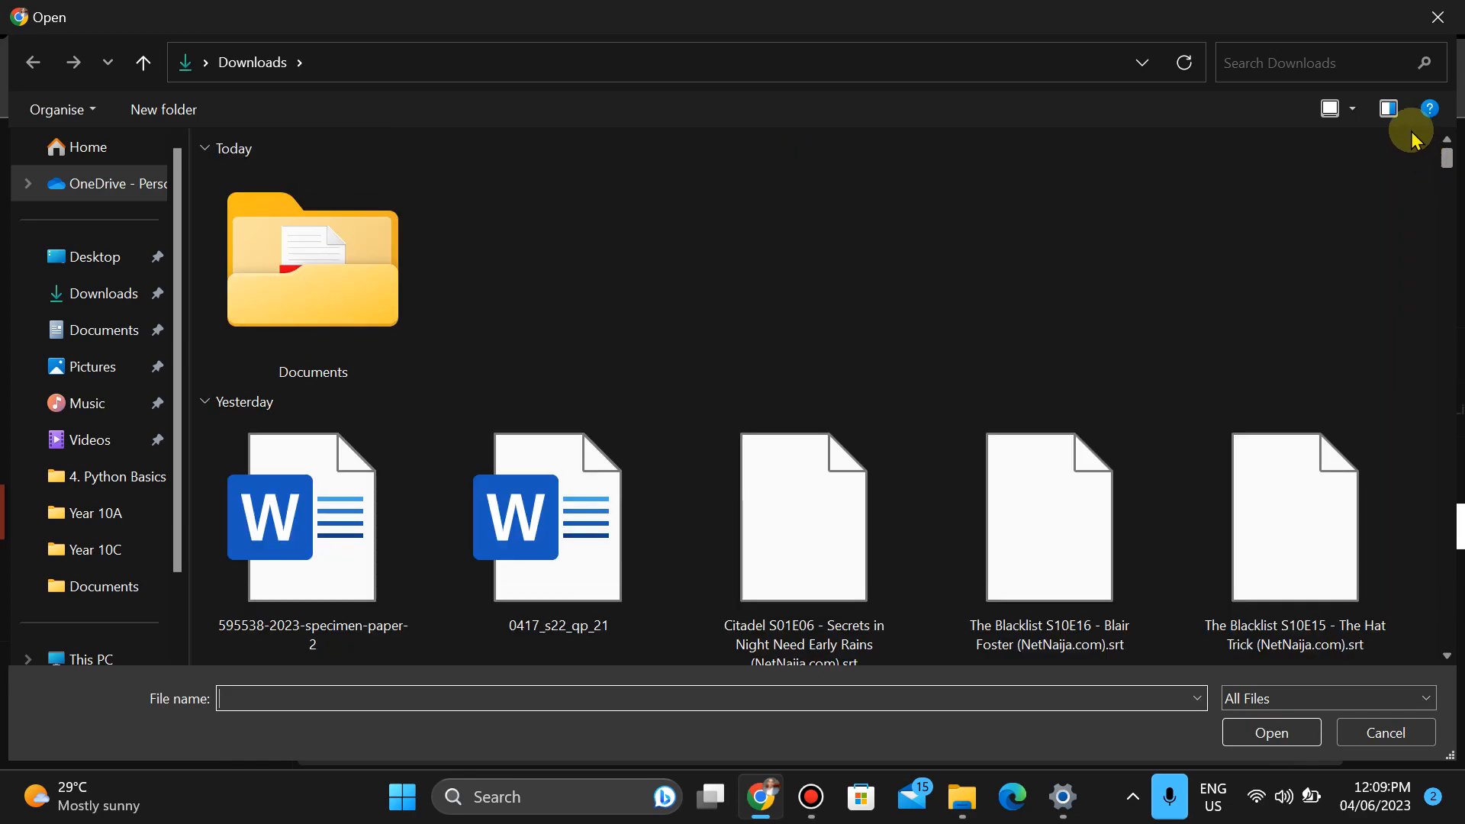
left_click(76, 447)
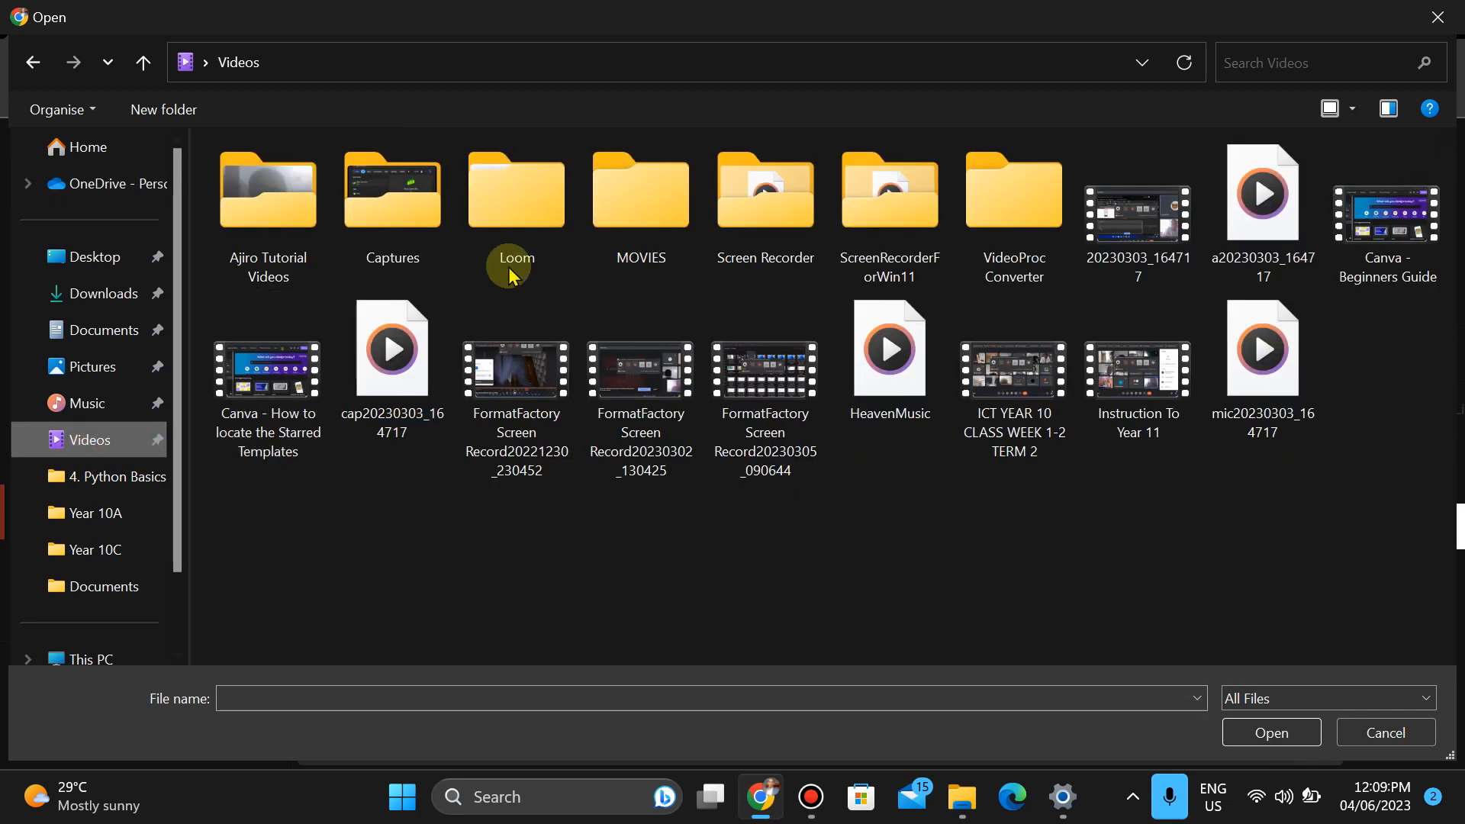
left_click(500, 382)
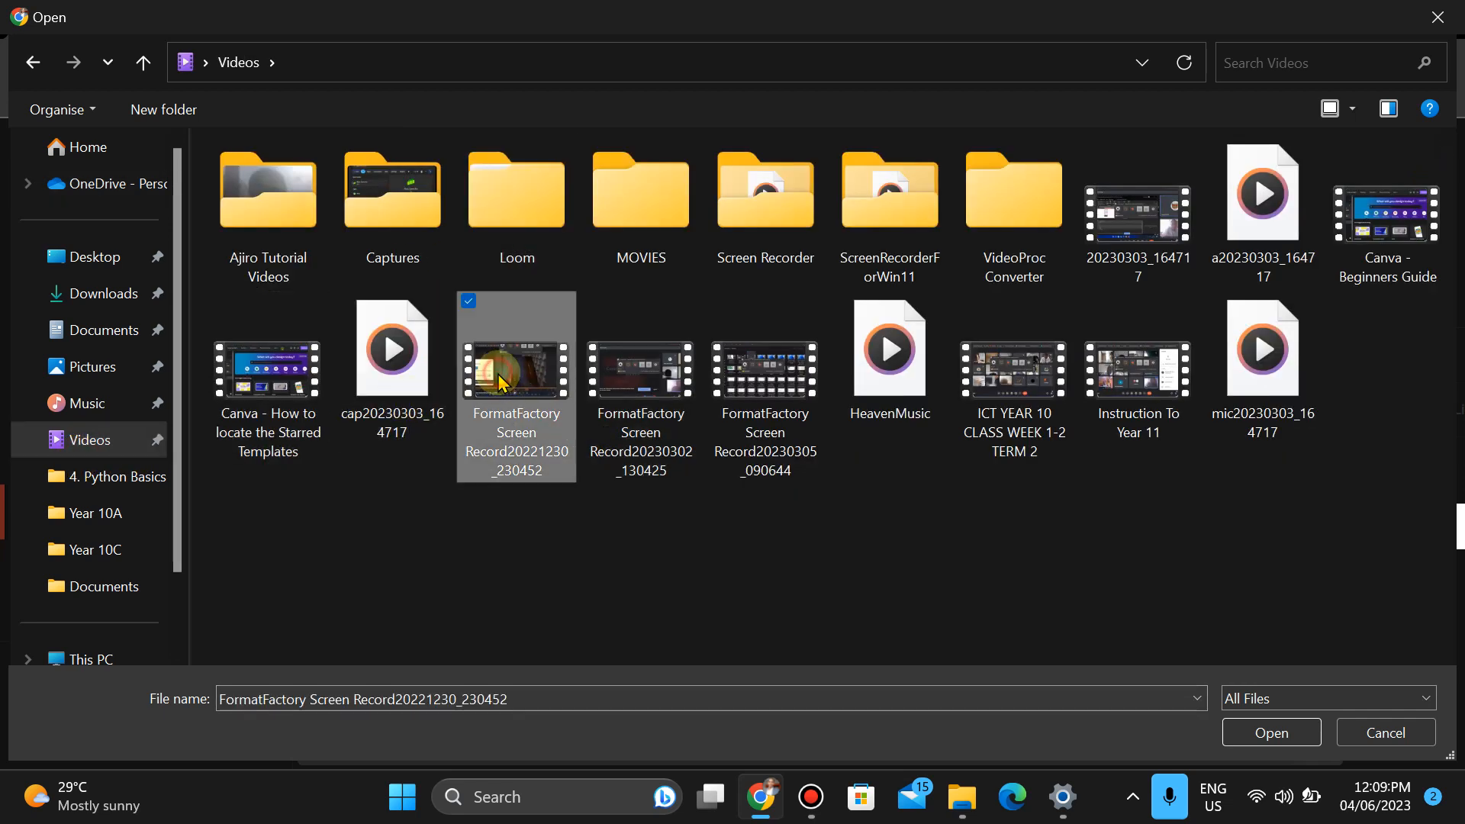
left_click(1273, 732)
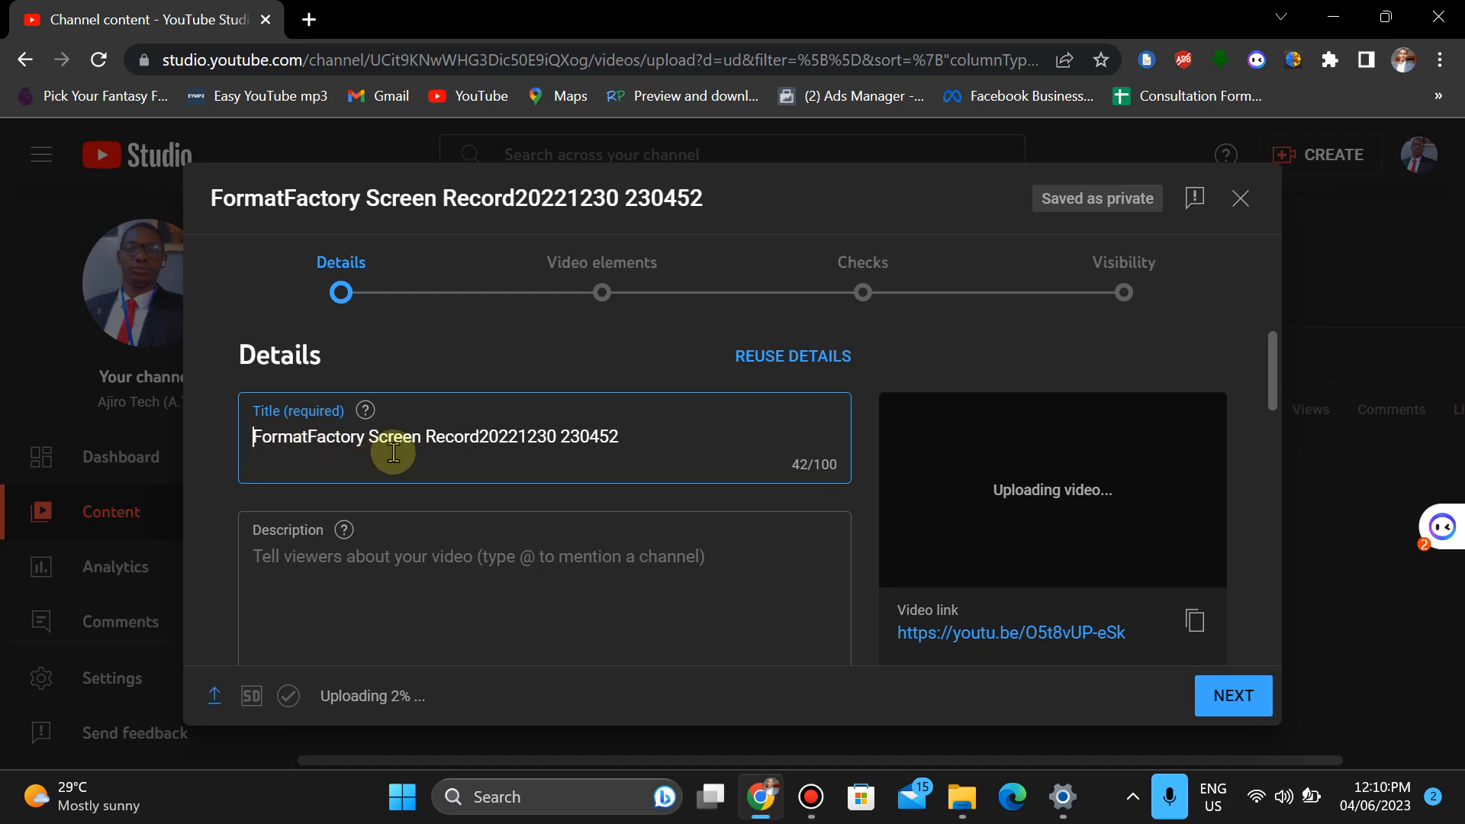
- Enter "In this video..." as the video's description
left_click(397, 580)
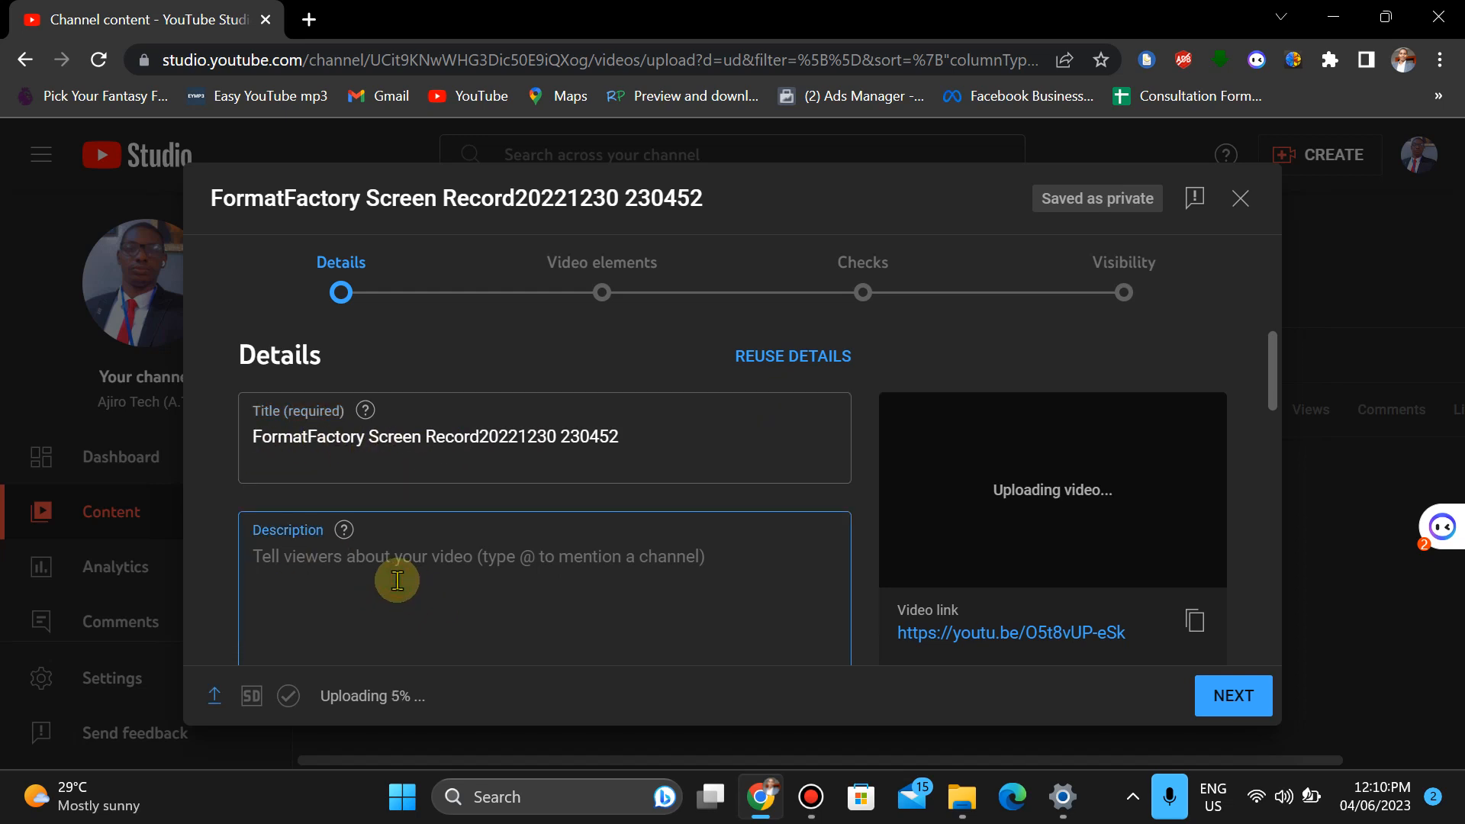
type("In t")
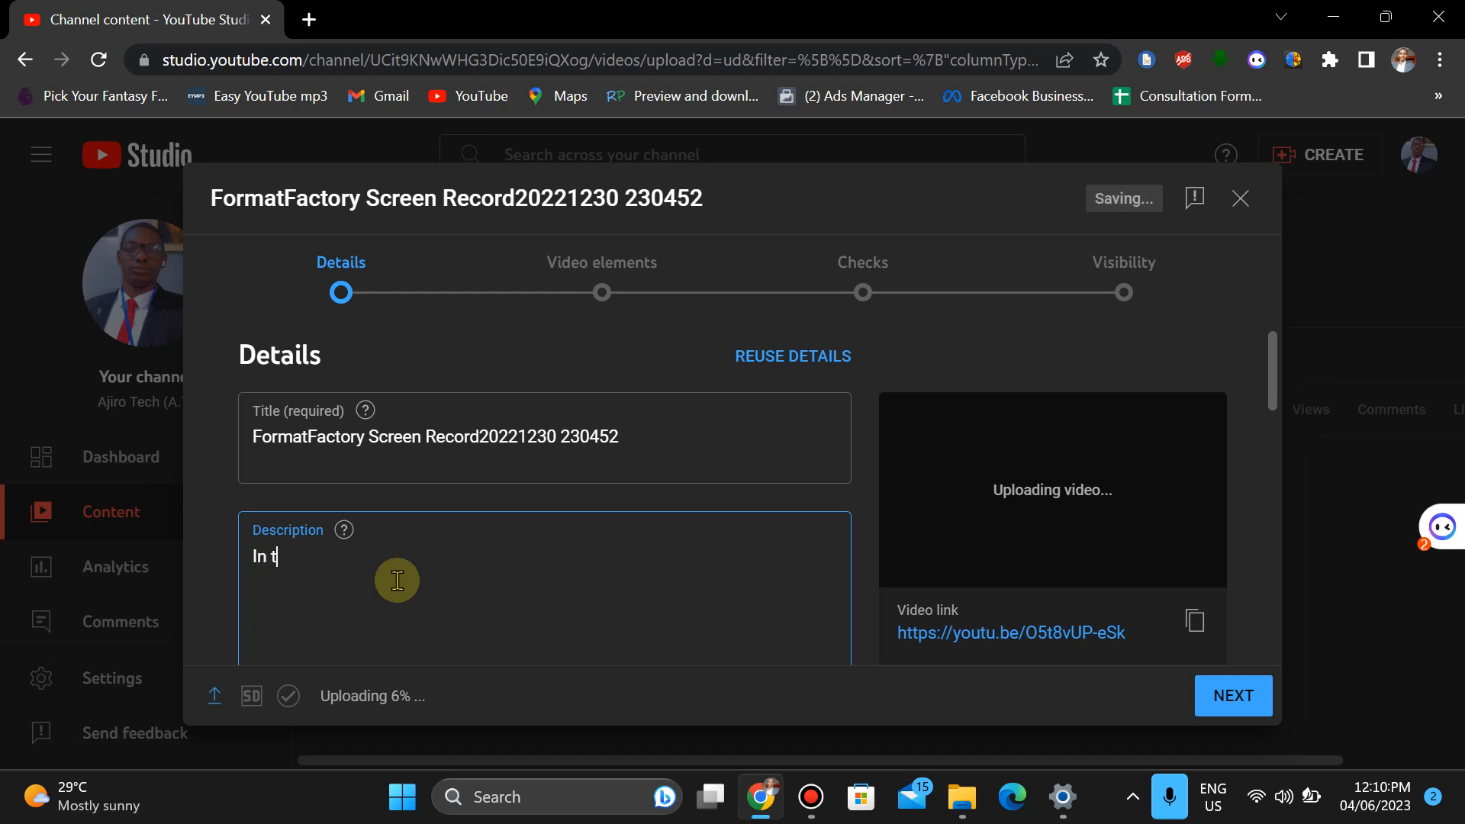
type("his video...")
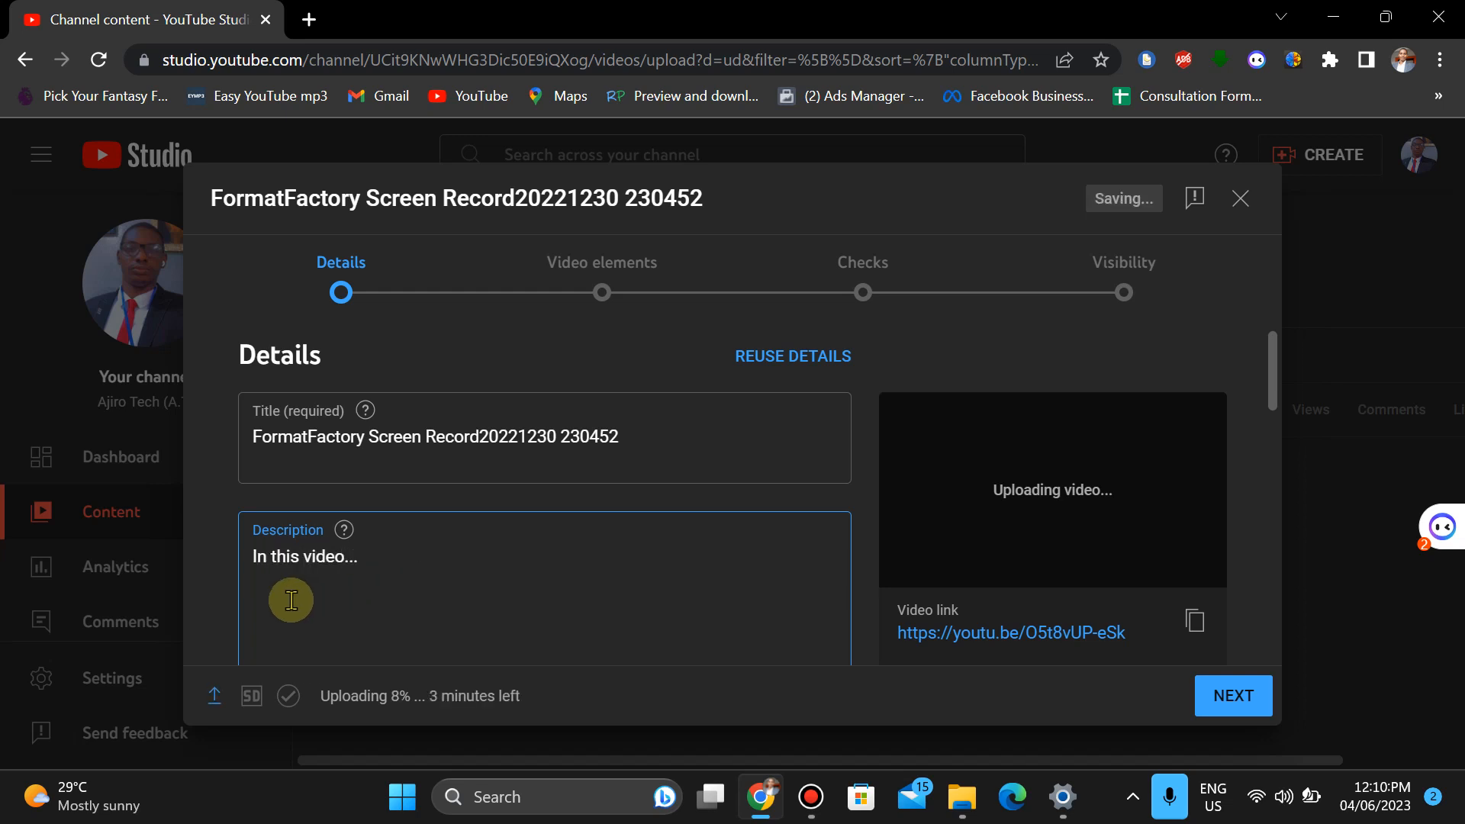
- Add the hashtag #cooking on its own line above the description text
left_click(258, 555)
key("Return")
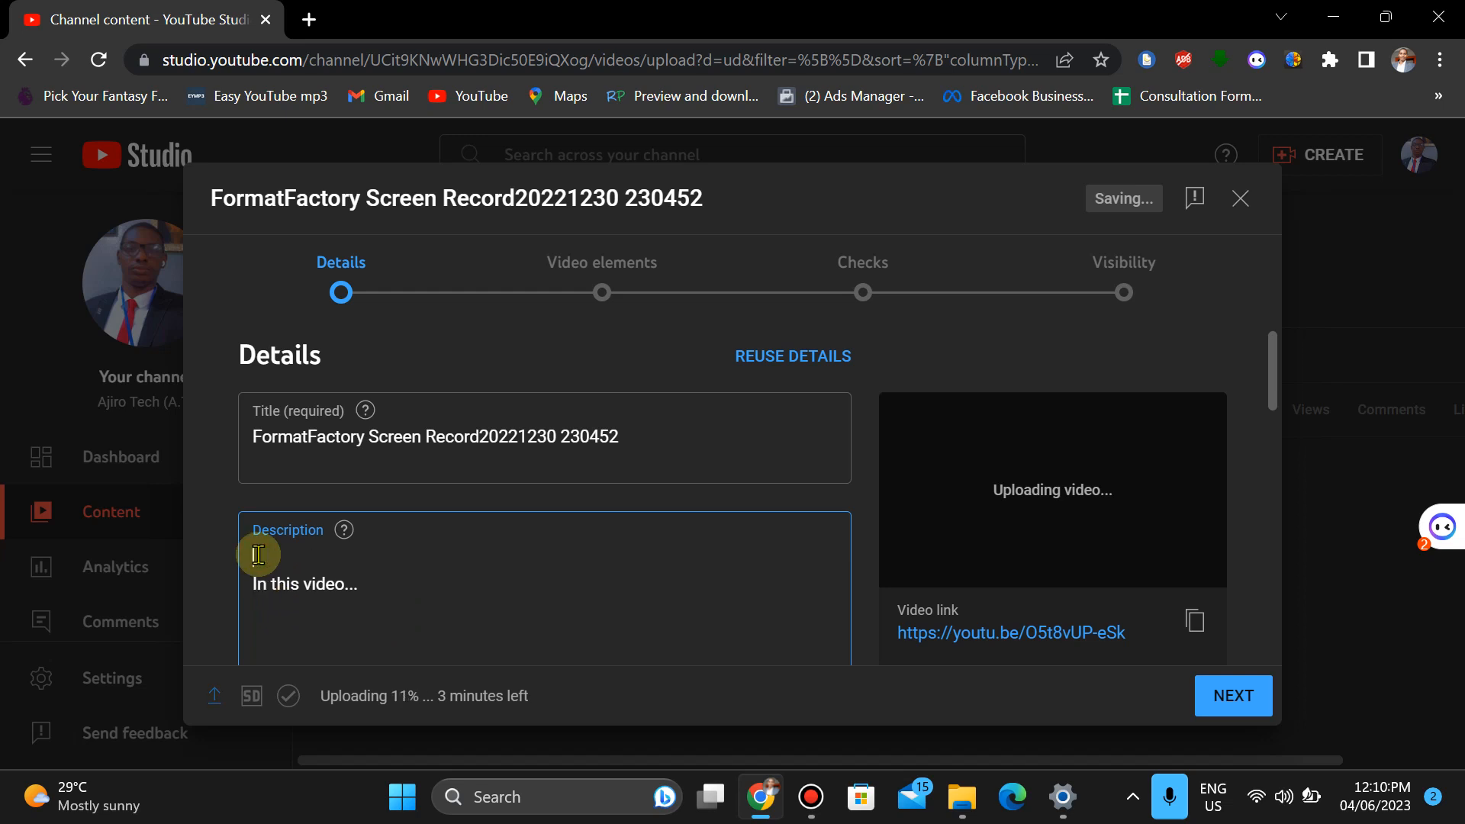
type("#")
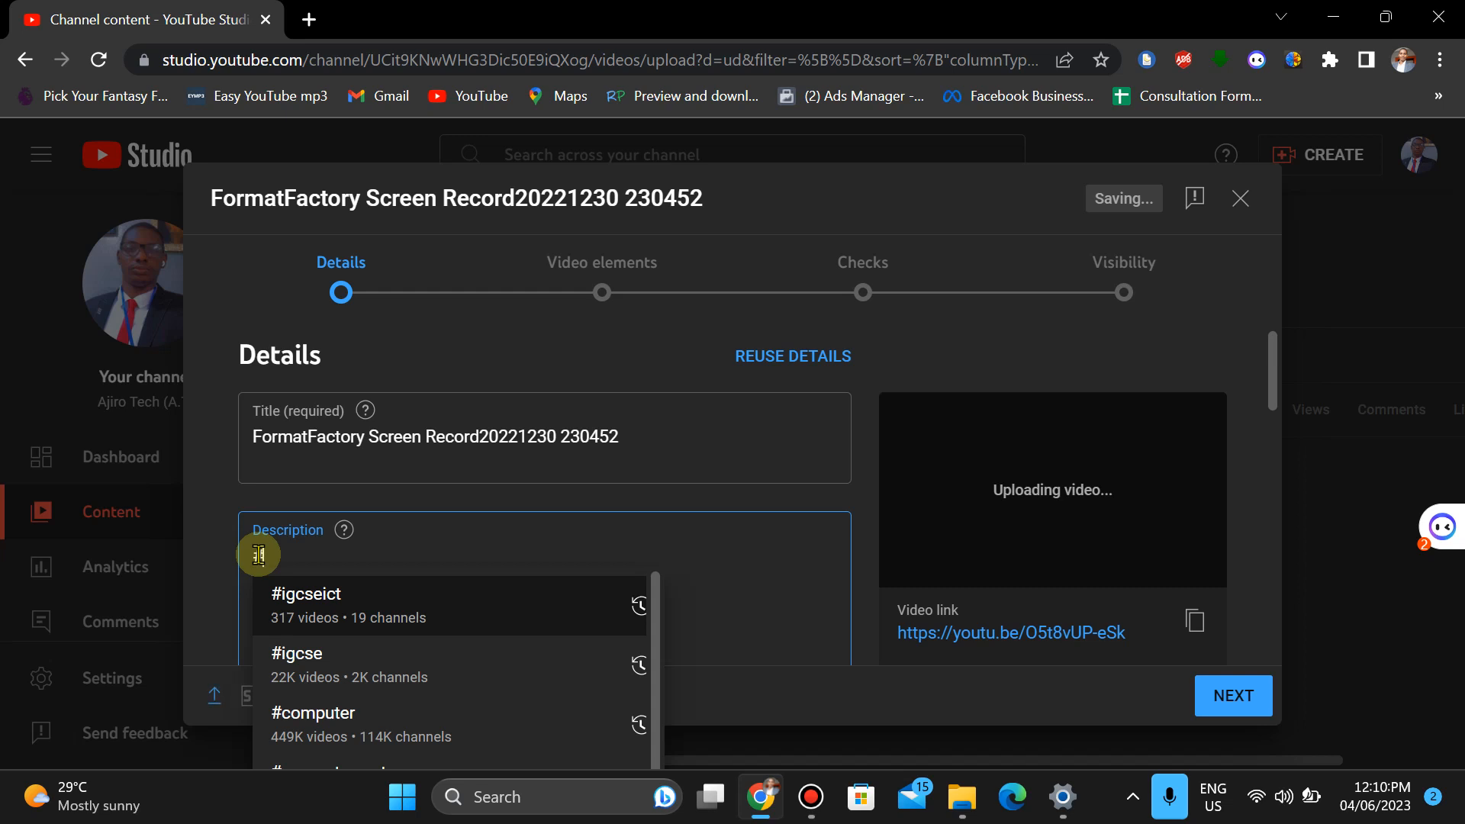
type("cooking")
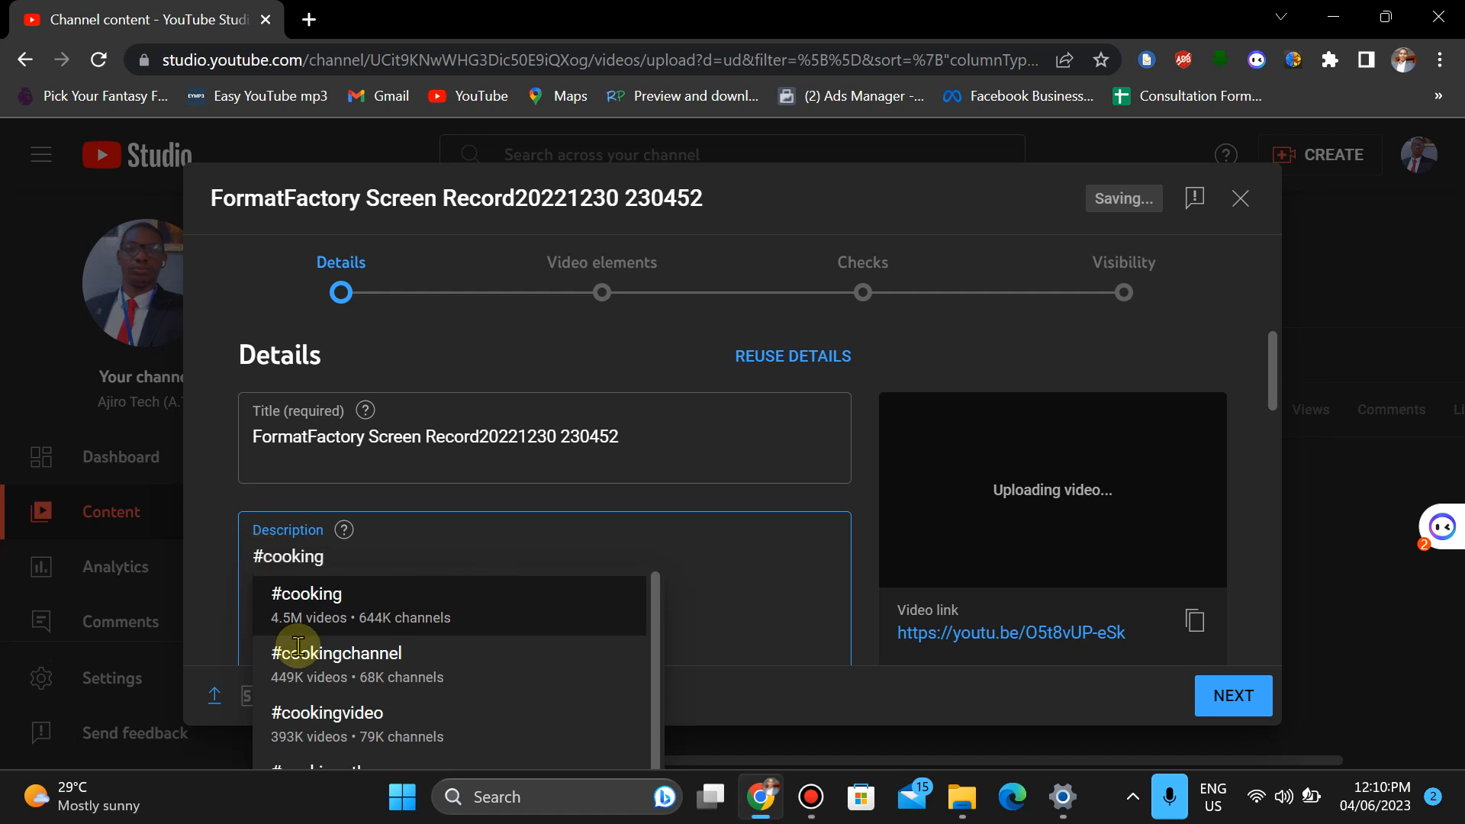
left_click(716, 577)
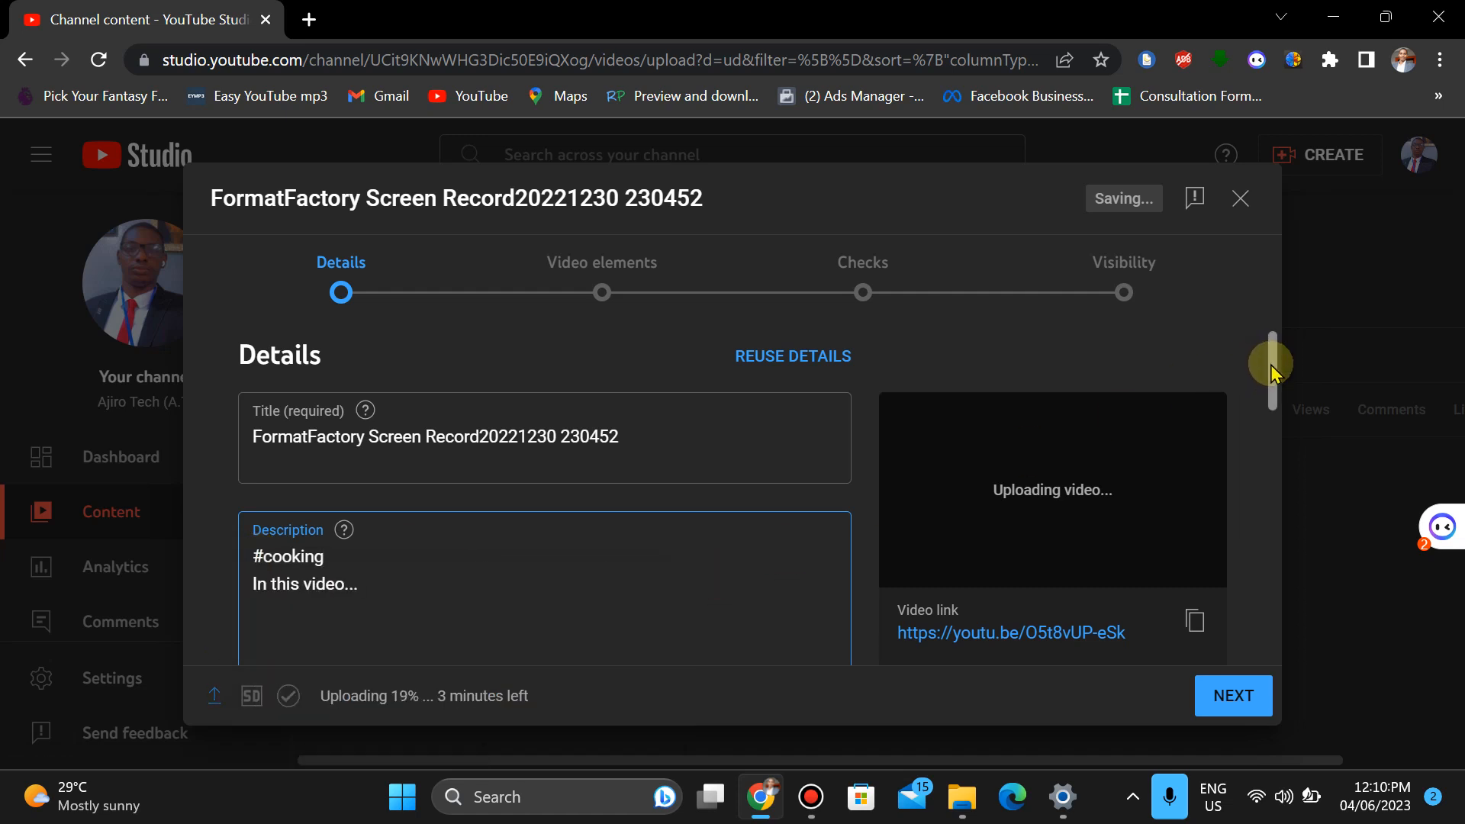
- Upload the image "IGCSE ICT CLASS DEMONSTRATION" from the Downloads folder as the video's thumbnail
left_click_drag(1270, 374, 1259, 459)
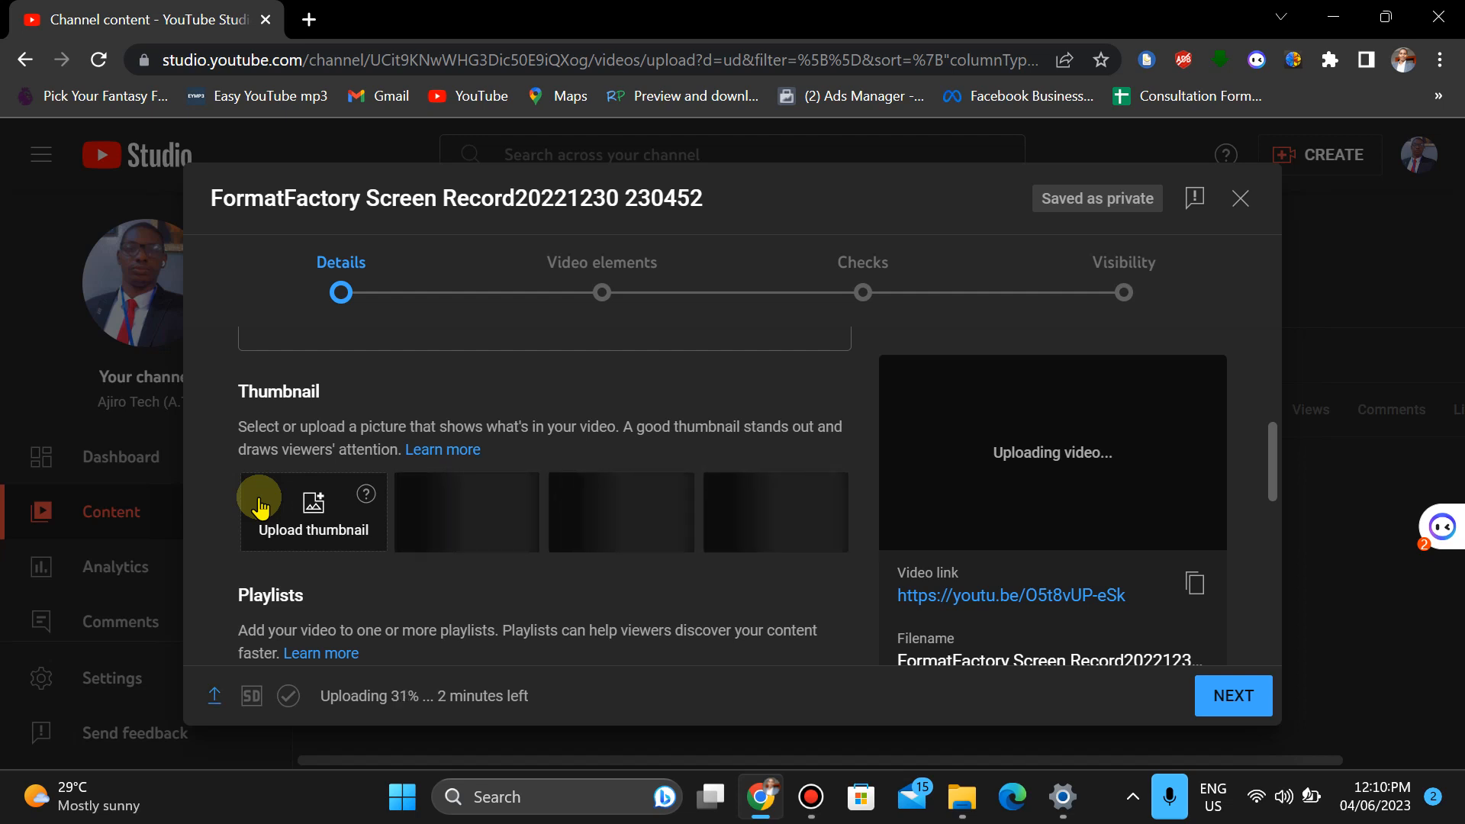
left_click(293, 520)
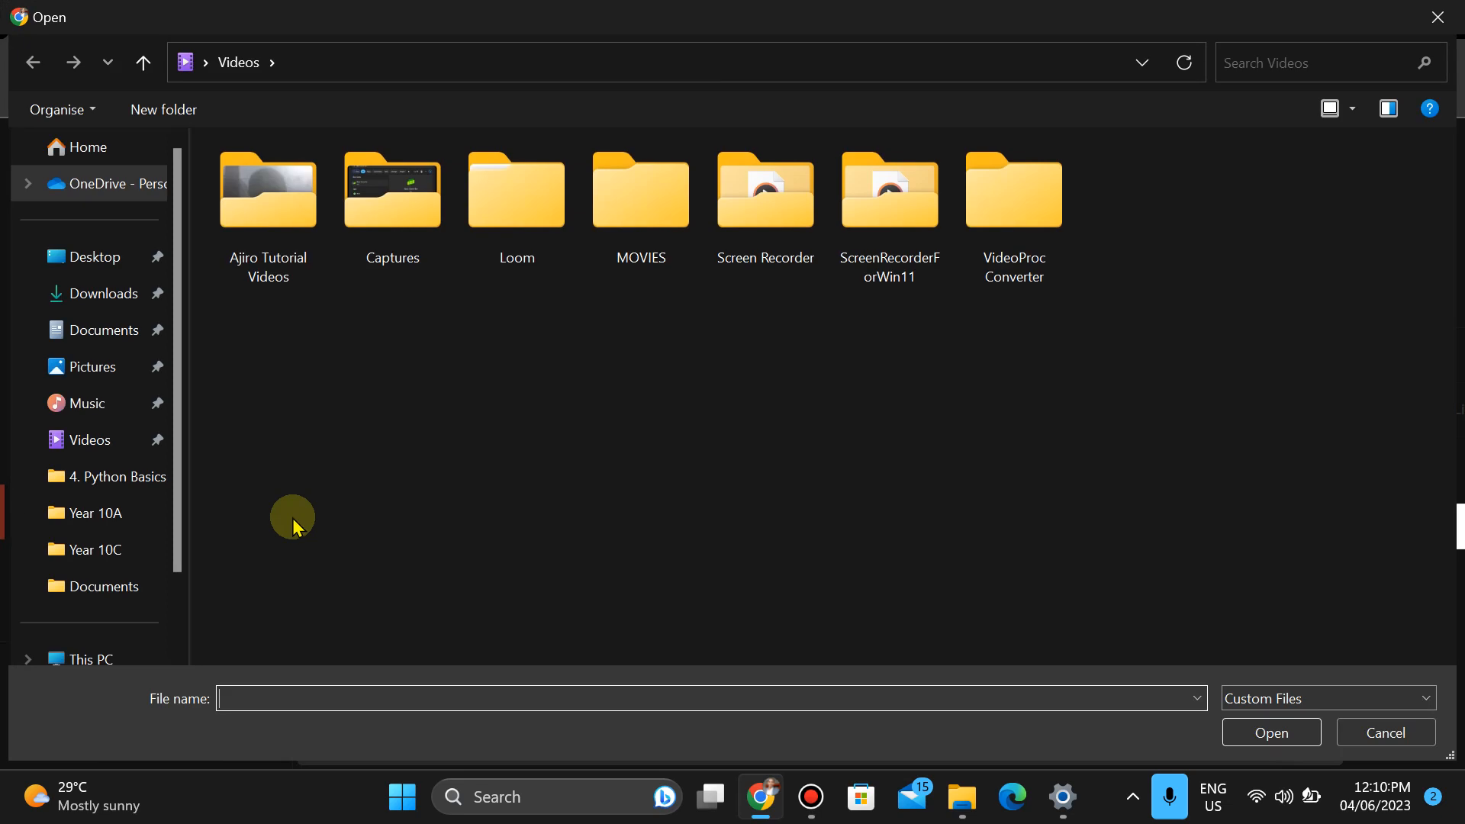
left_click(93, 301)
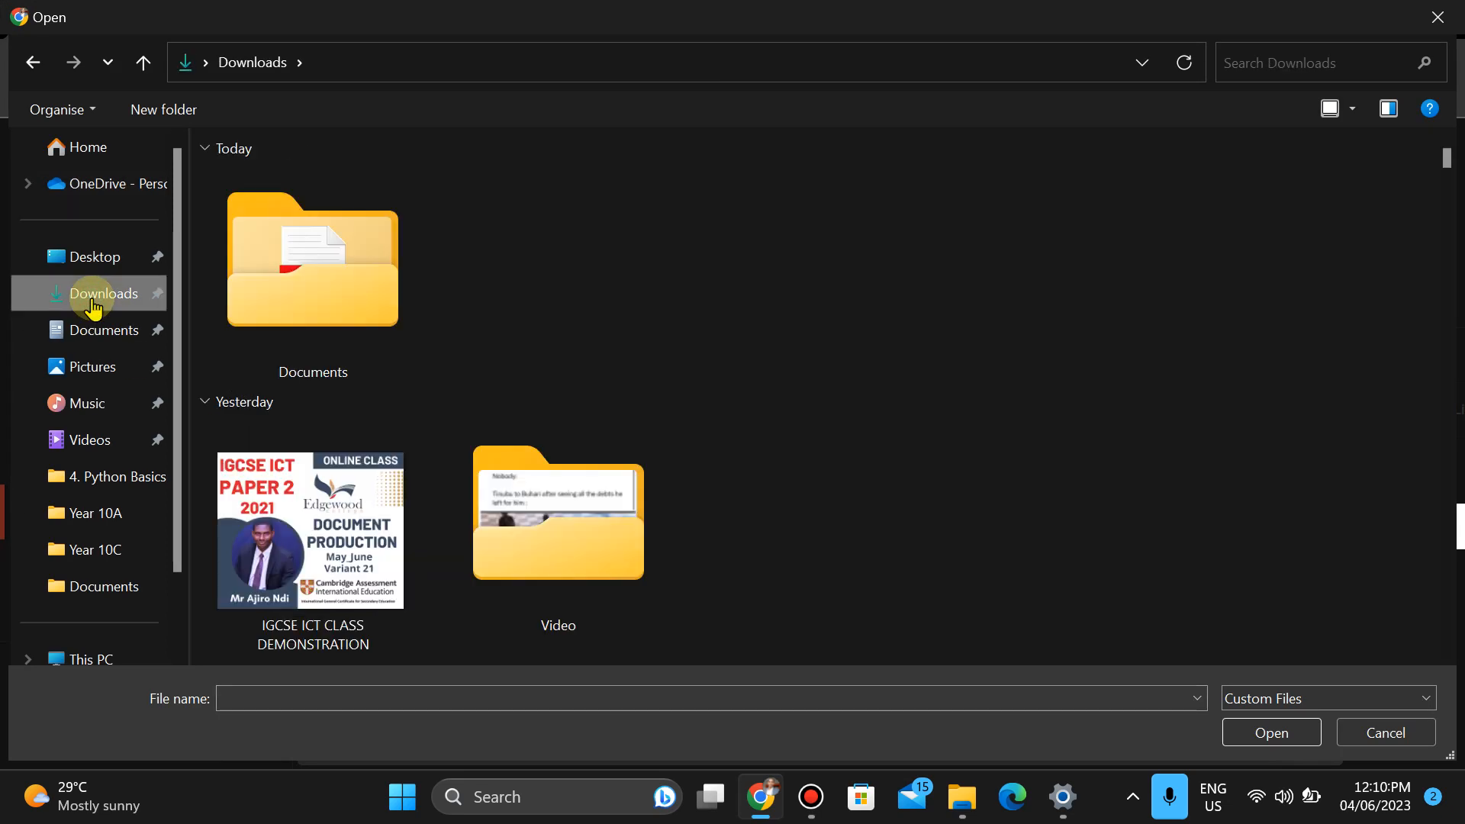
left_click(333, 580)
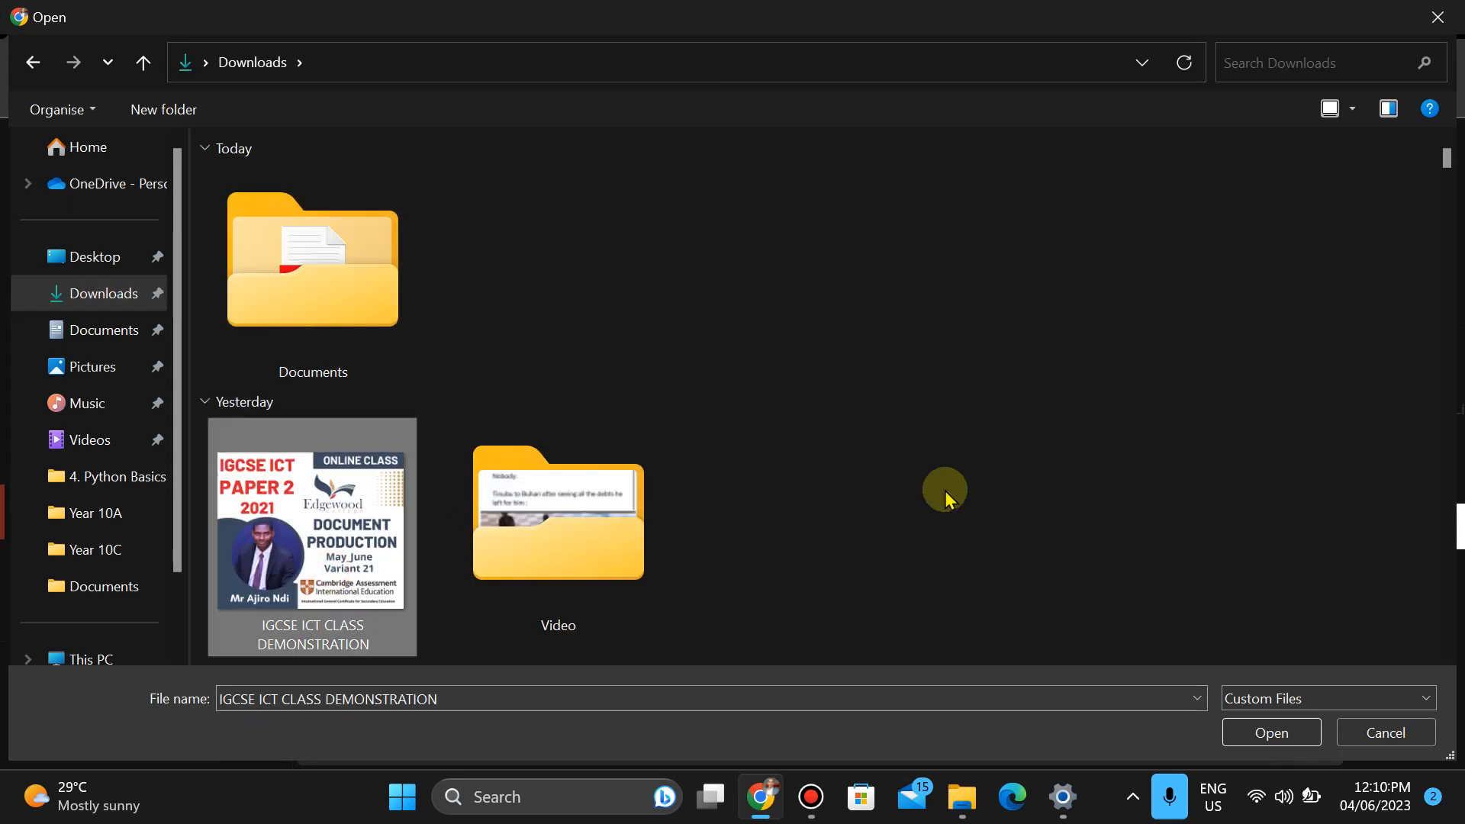
left_click(1271, 733)
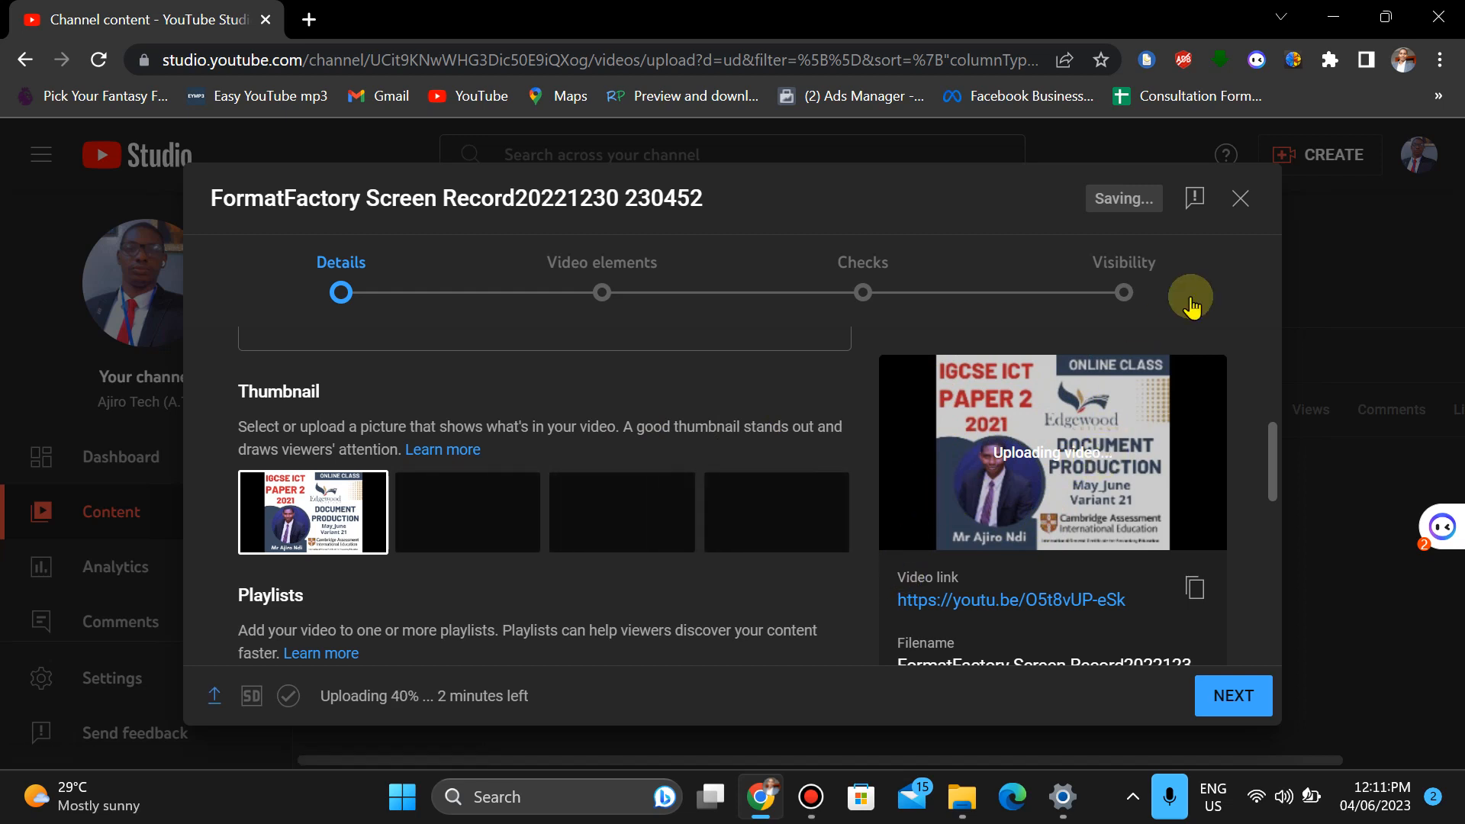
- Examine the form for creating a new playlist, including its visibility options, and cancel it without creating one
scroll(1273, 519, "down", 2)
scroll(1273, 527, "down", 3)
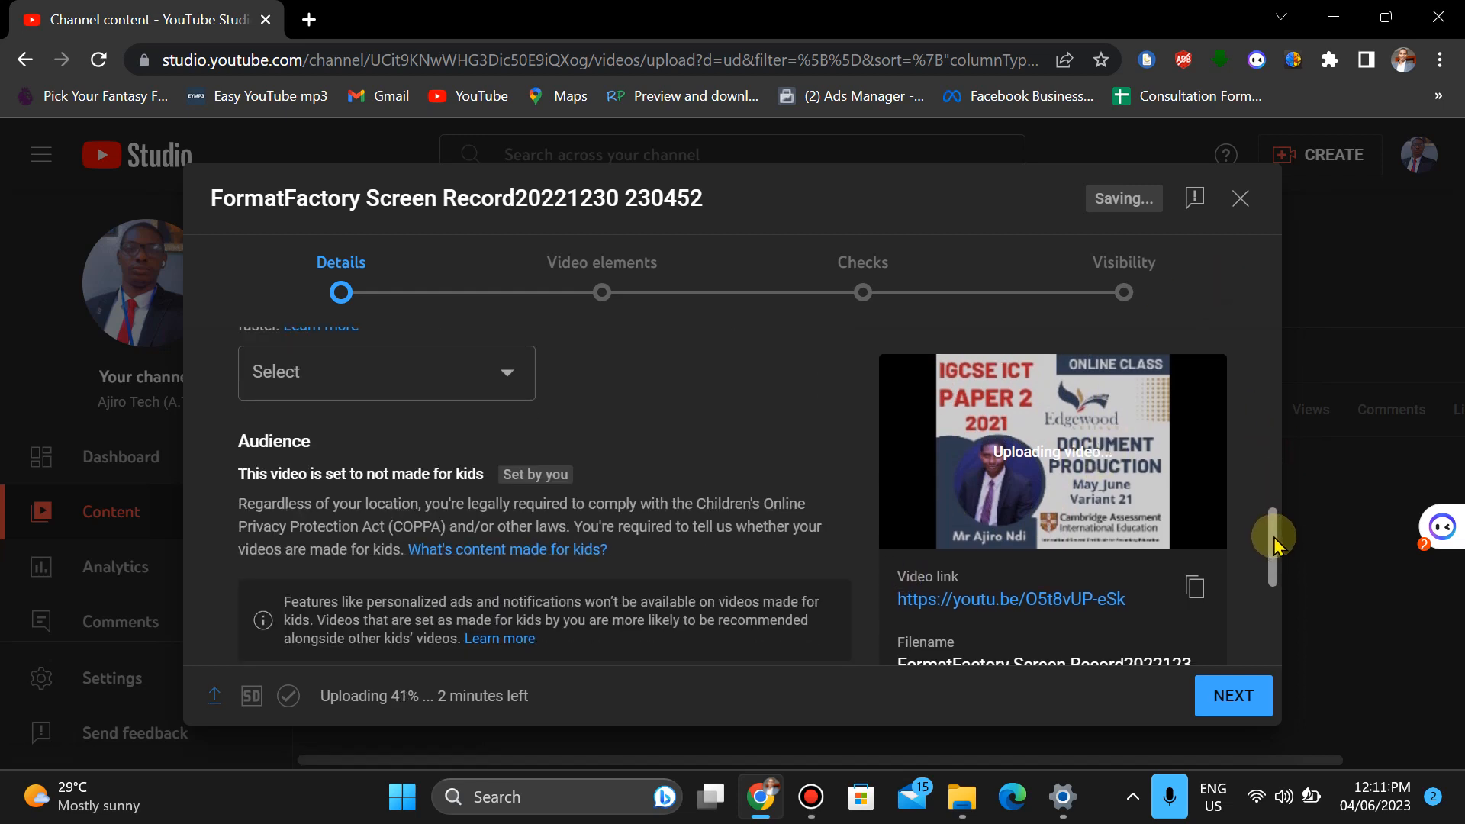
scroll(1236, 500, "up", 3)
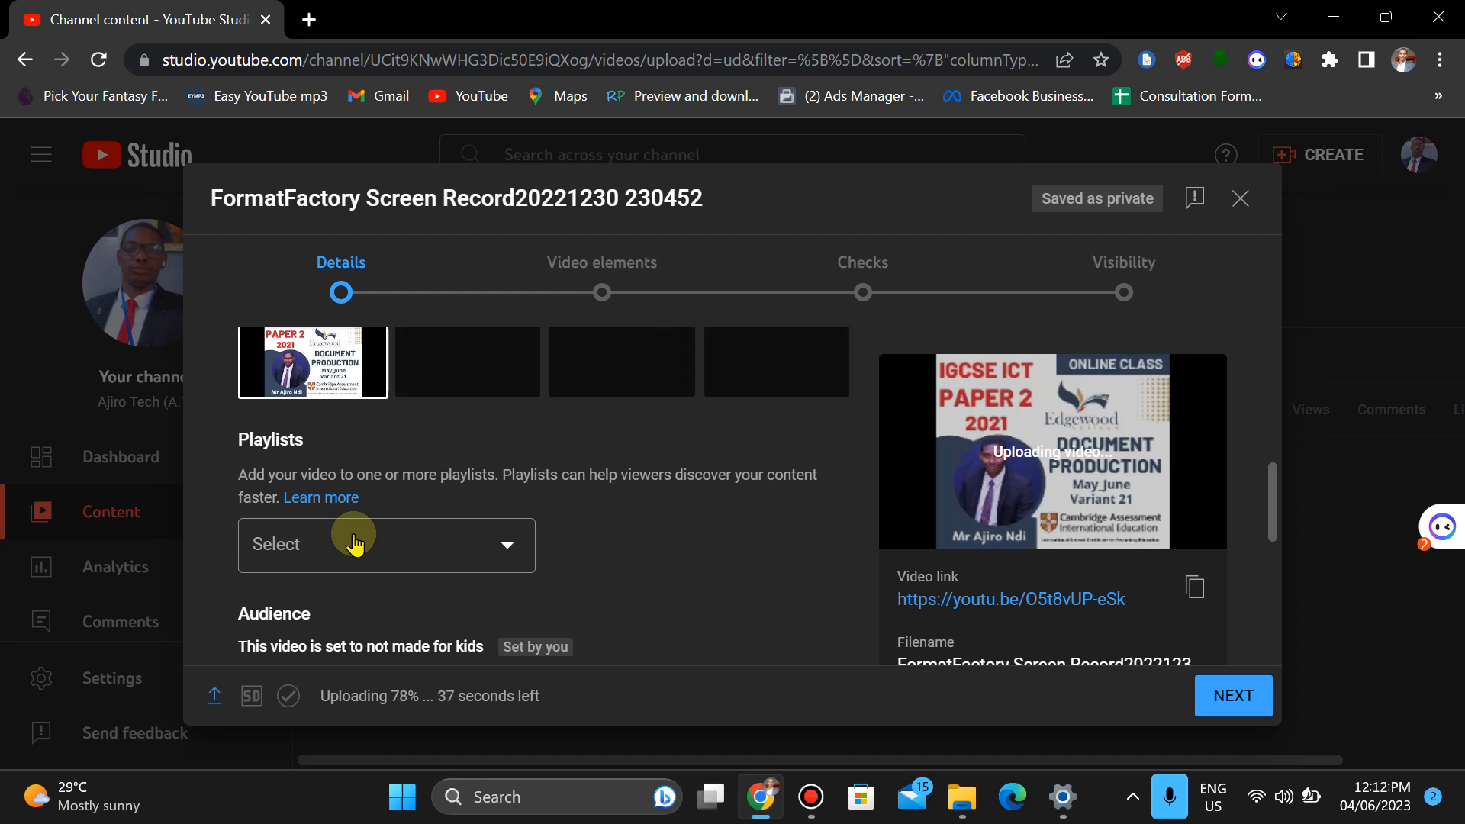
left_click(355, 544)
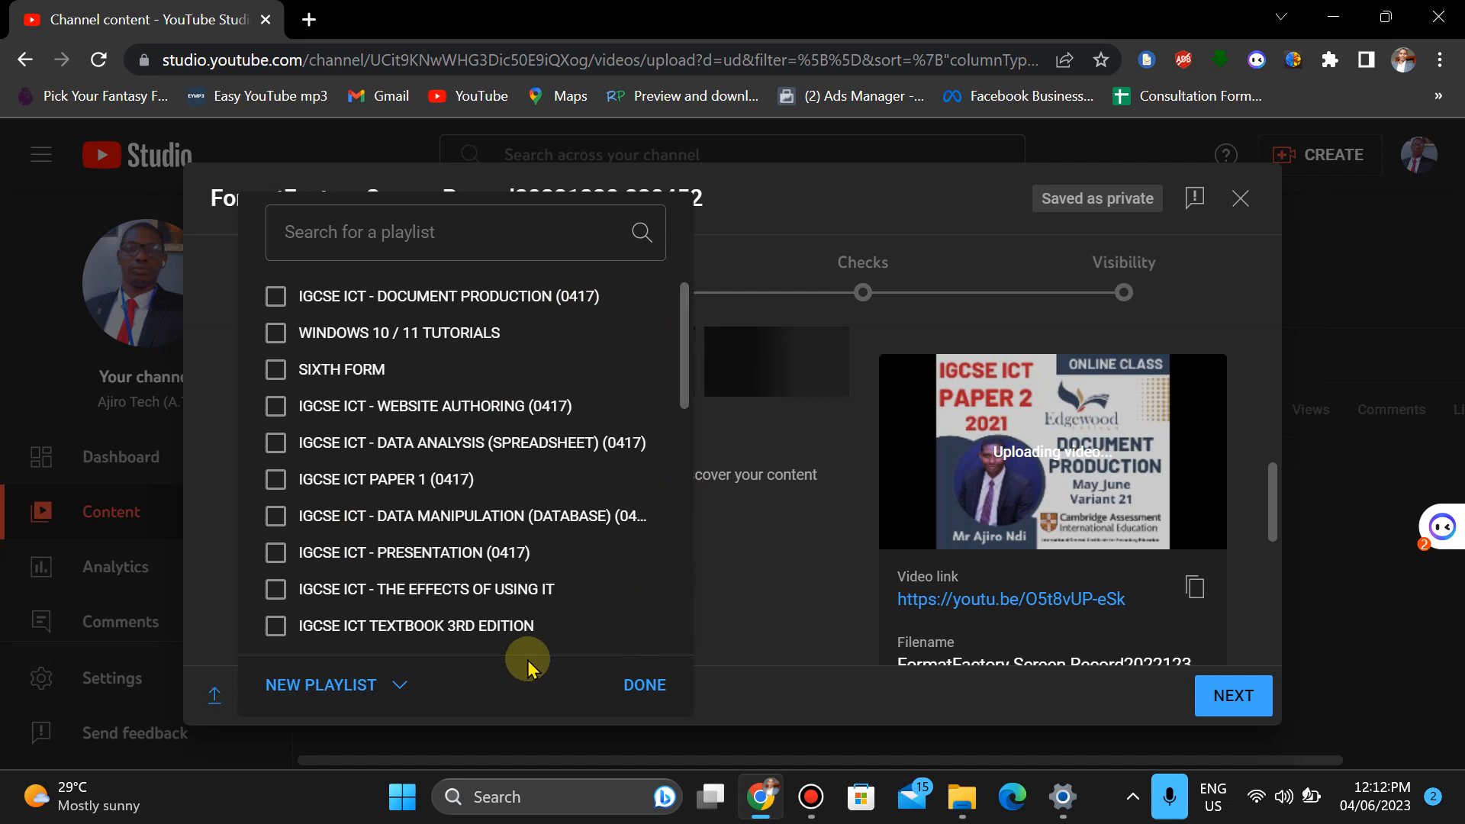
left_click(387, 690)
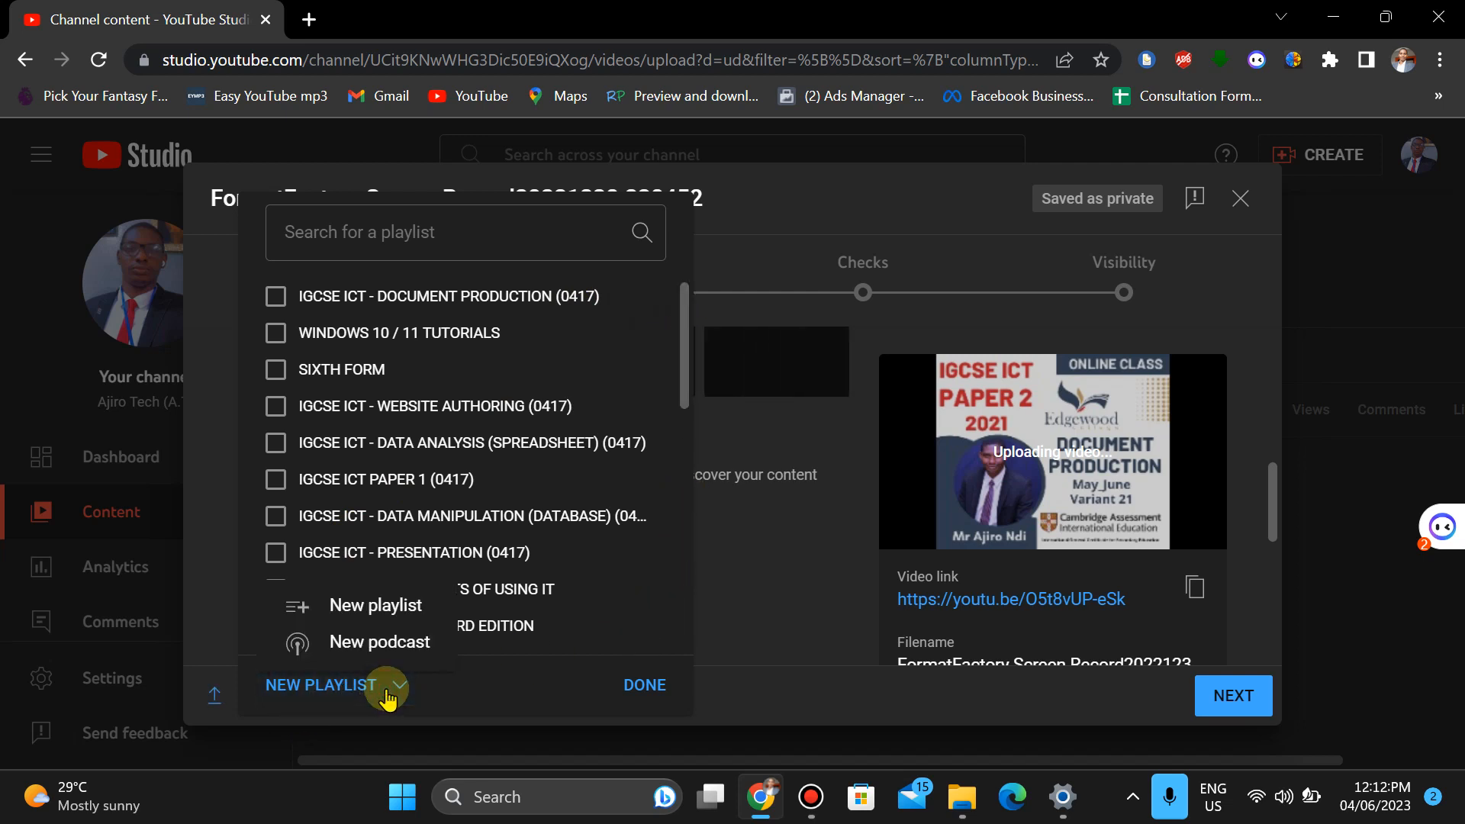
left_click(374, 607)
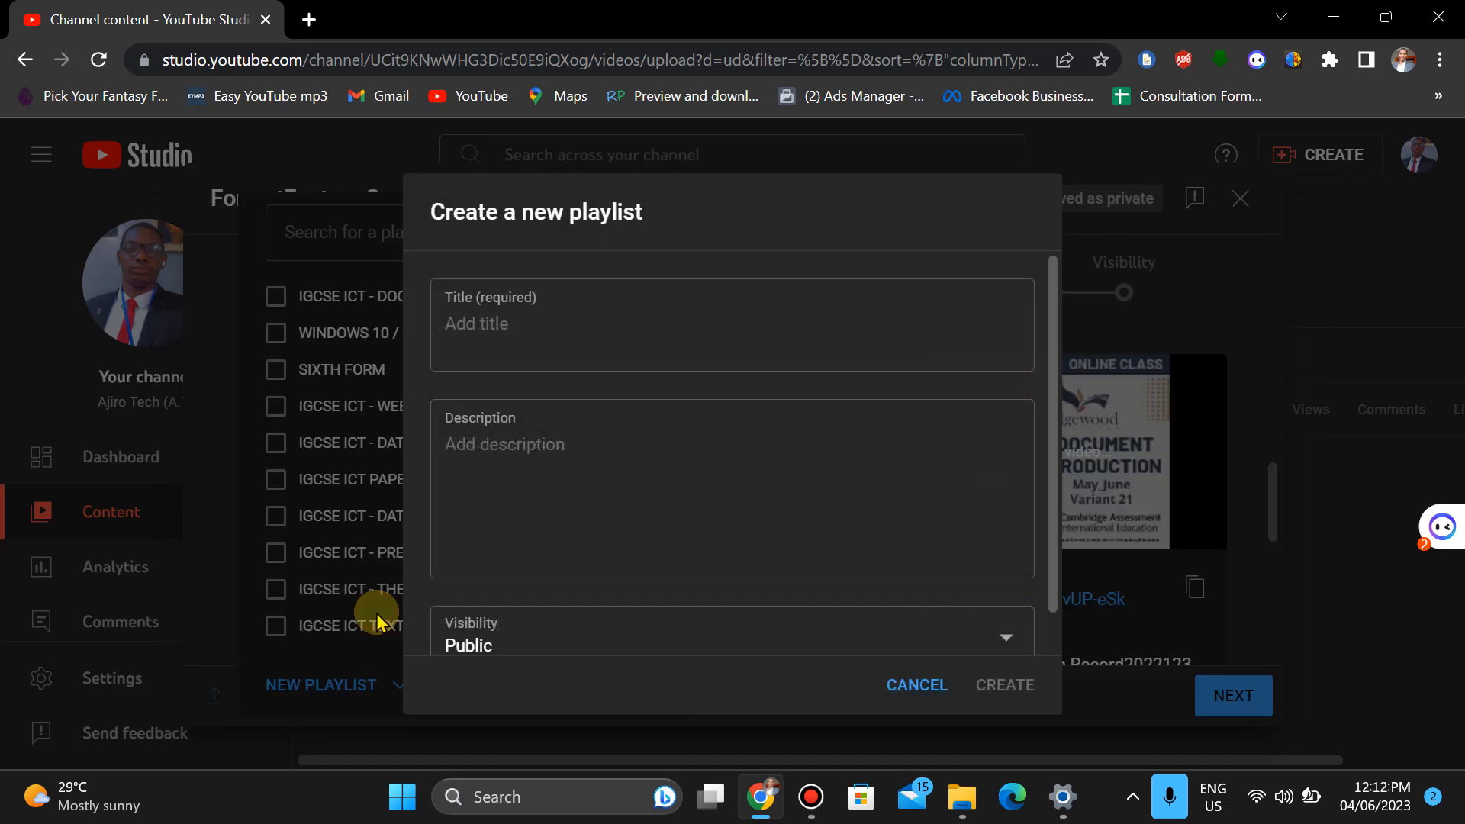
left_click(477, 315)
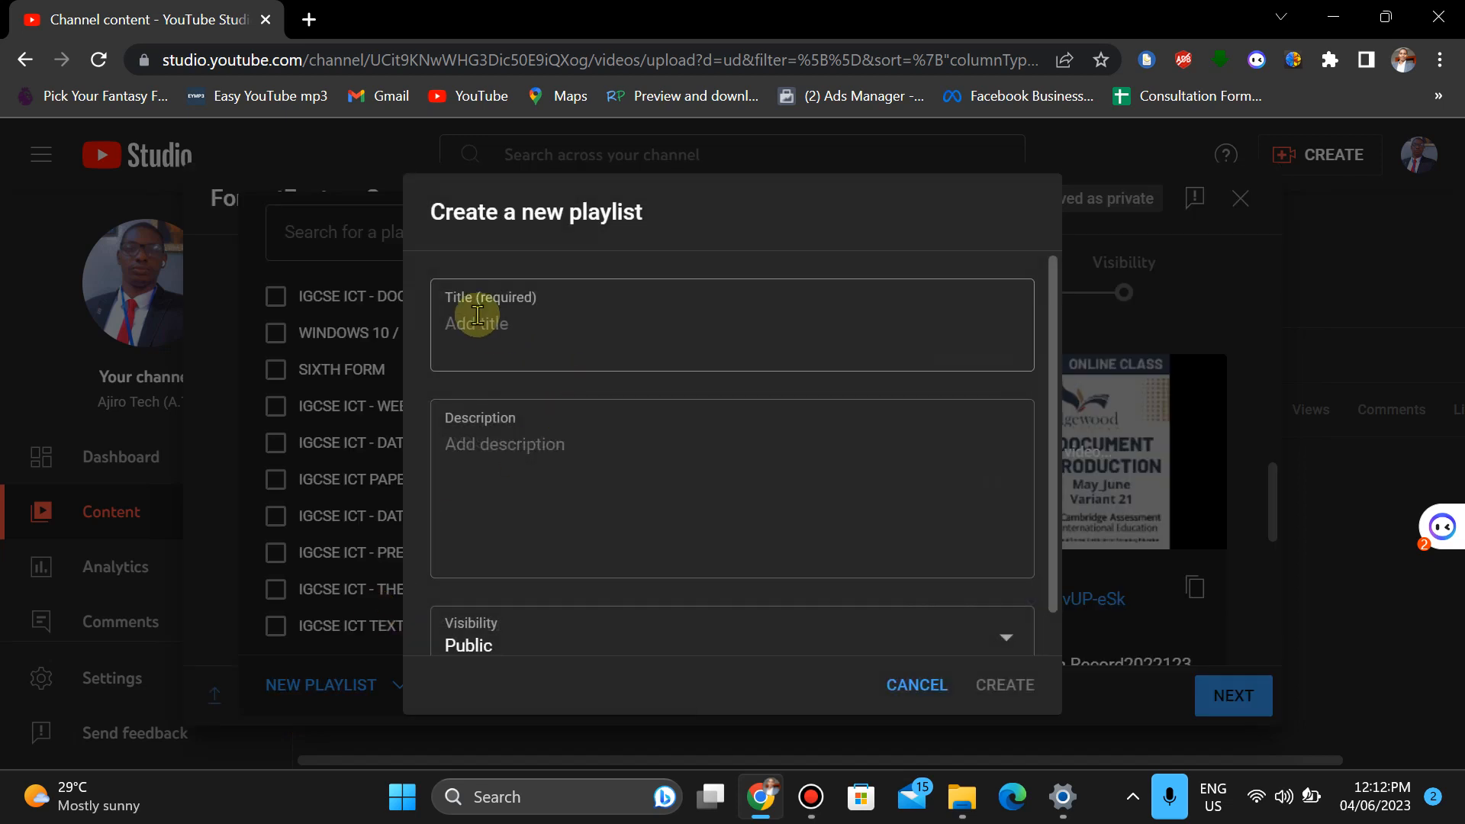
left_click(1054, 622)
left_click(936, 594)
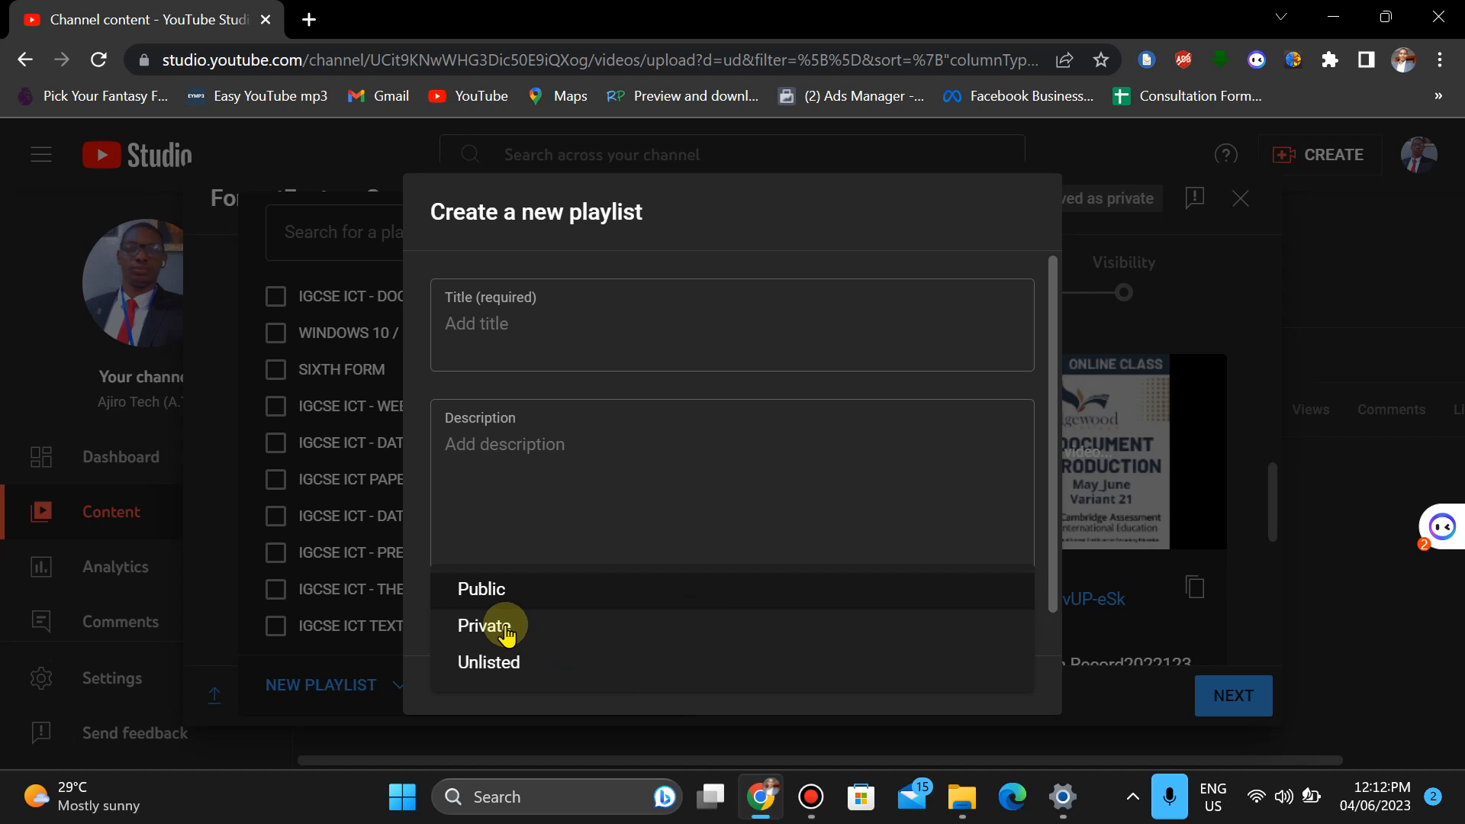
left_click(1054, 634)
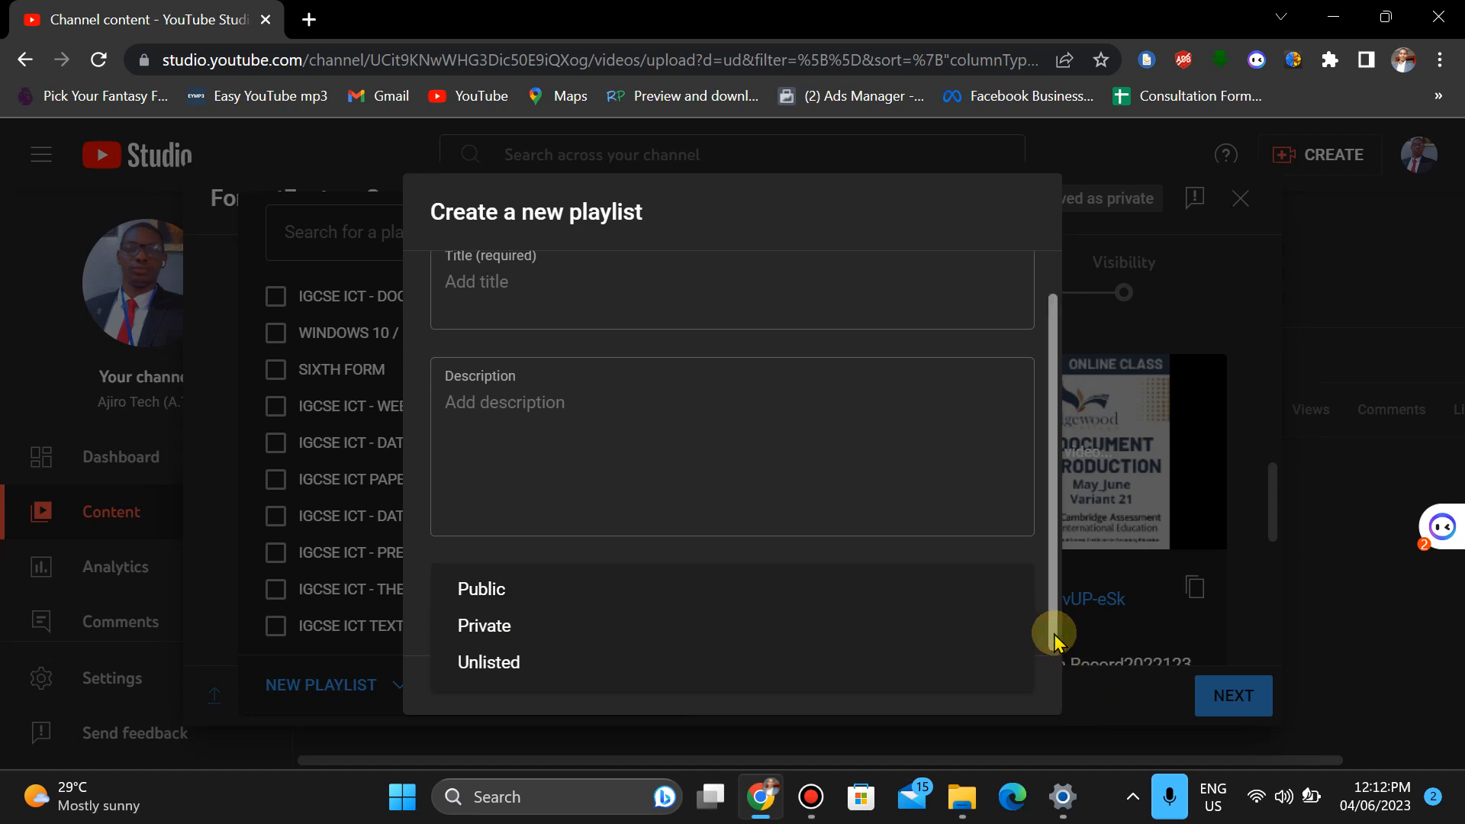
left_click(1124, 272)
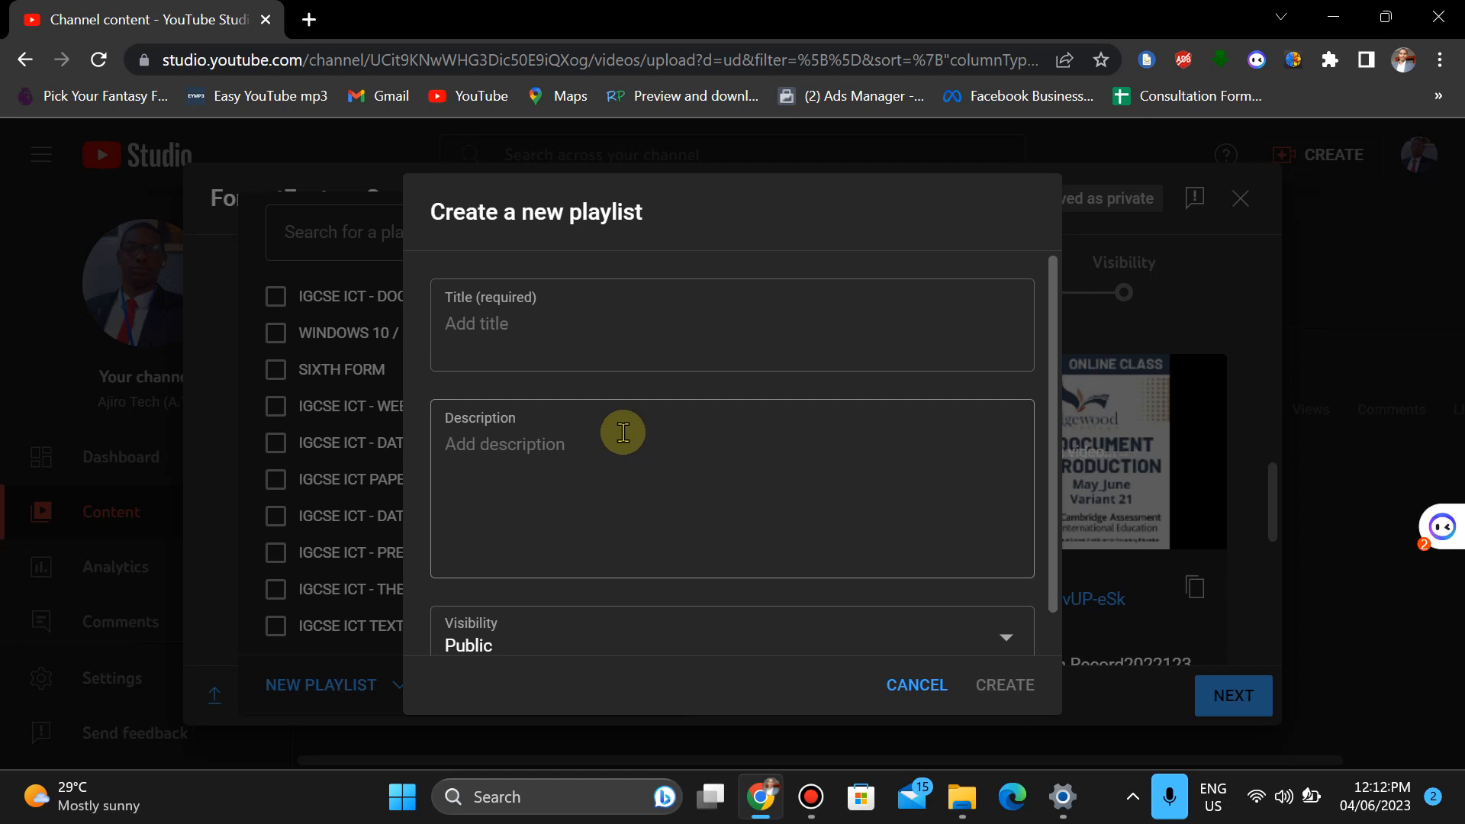
left_click(917, 684)
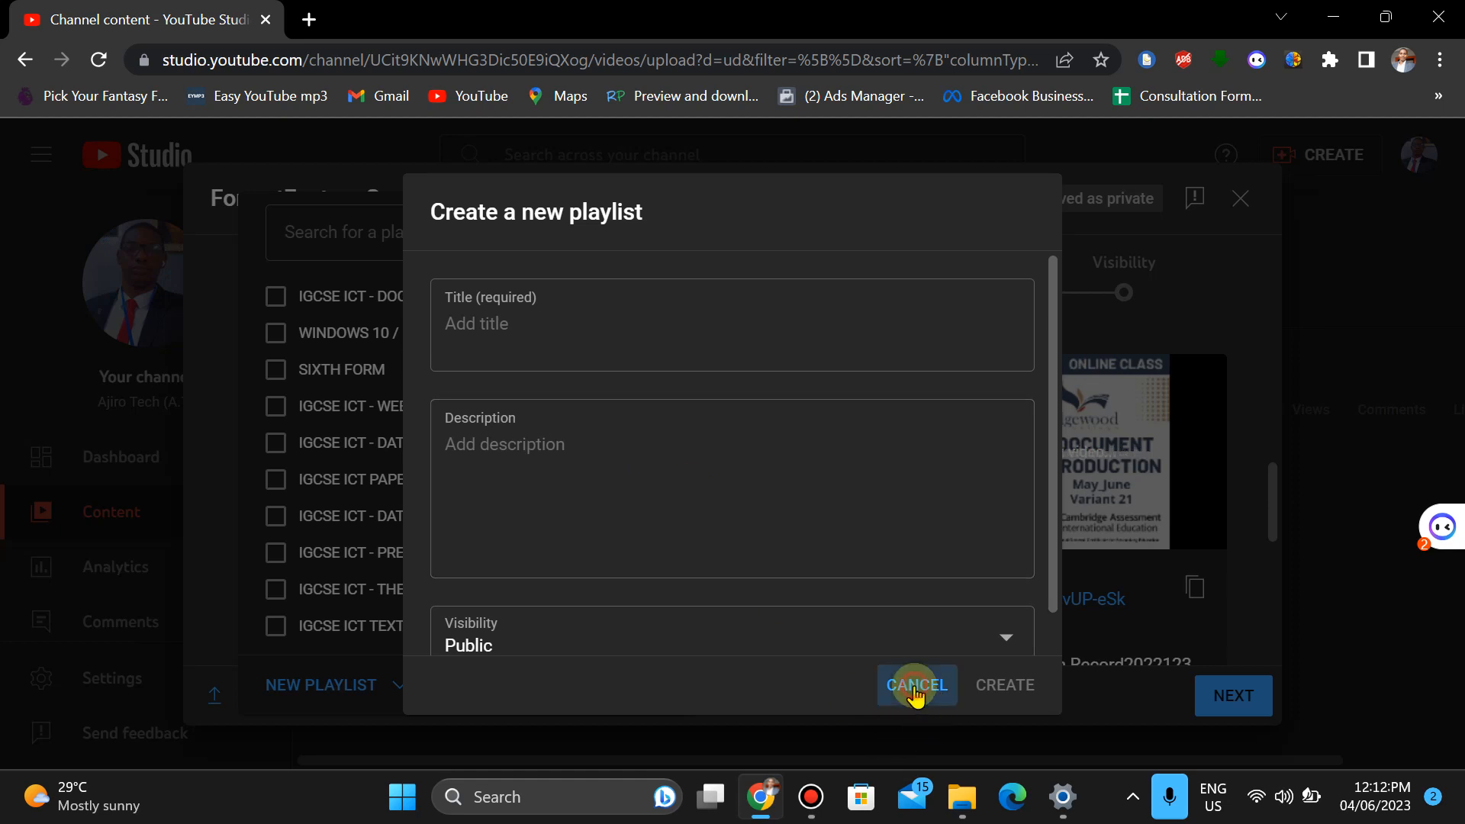
left_click(764, 671)
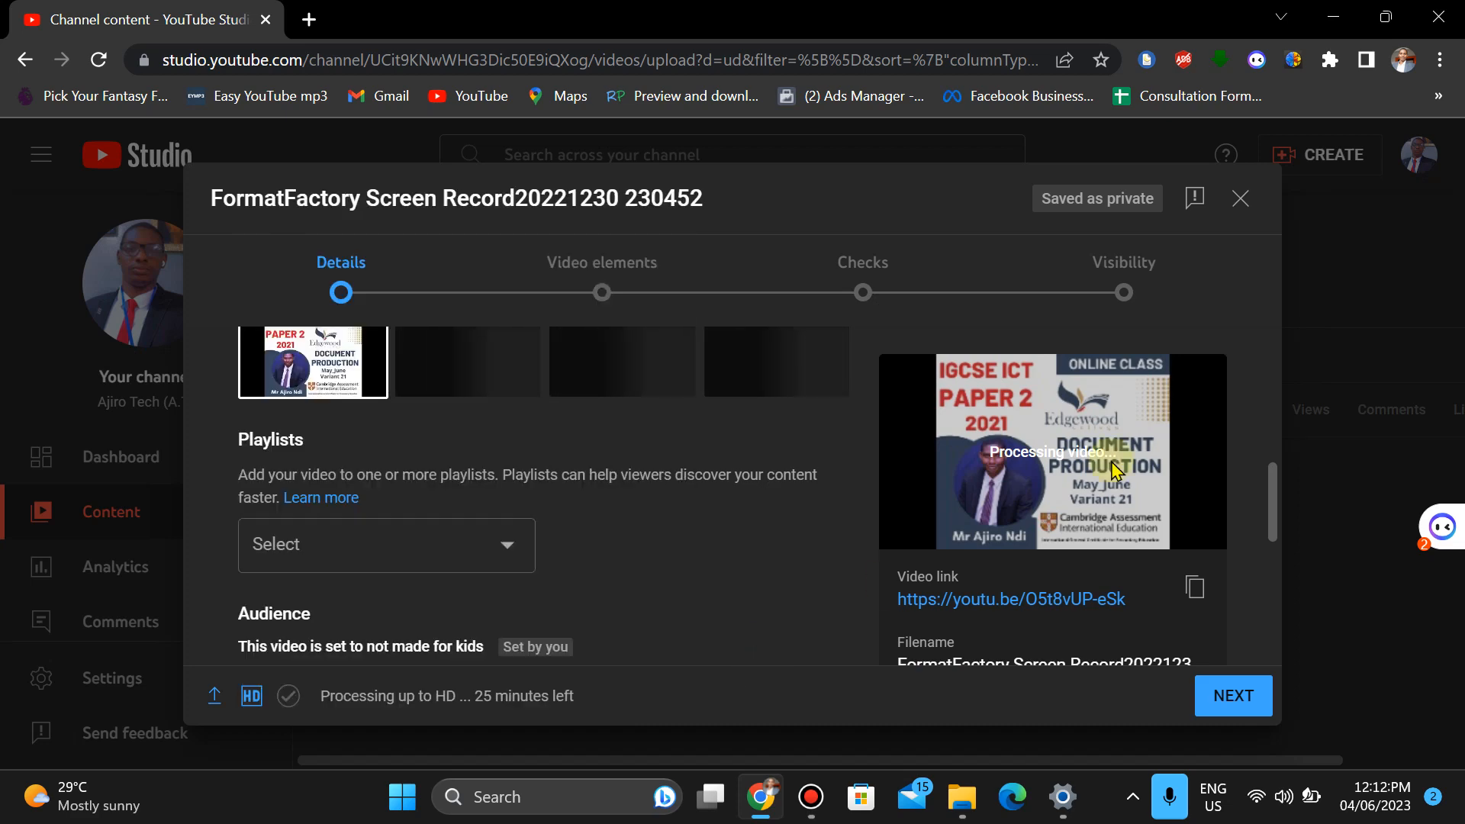
- Check the advanced age restriction section and reveal the additional video details such as paid promotion, tags and subtitles
left_click_drag(1274, 498, 1279, 603)
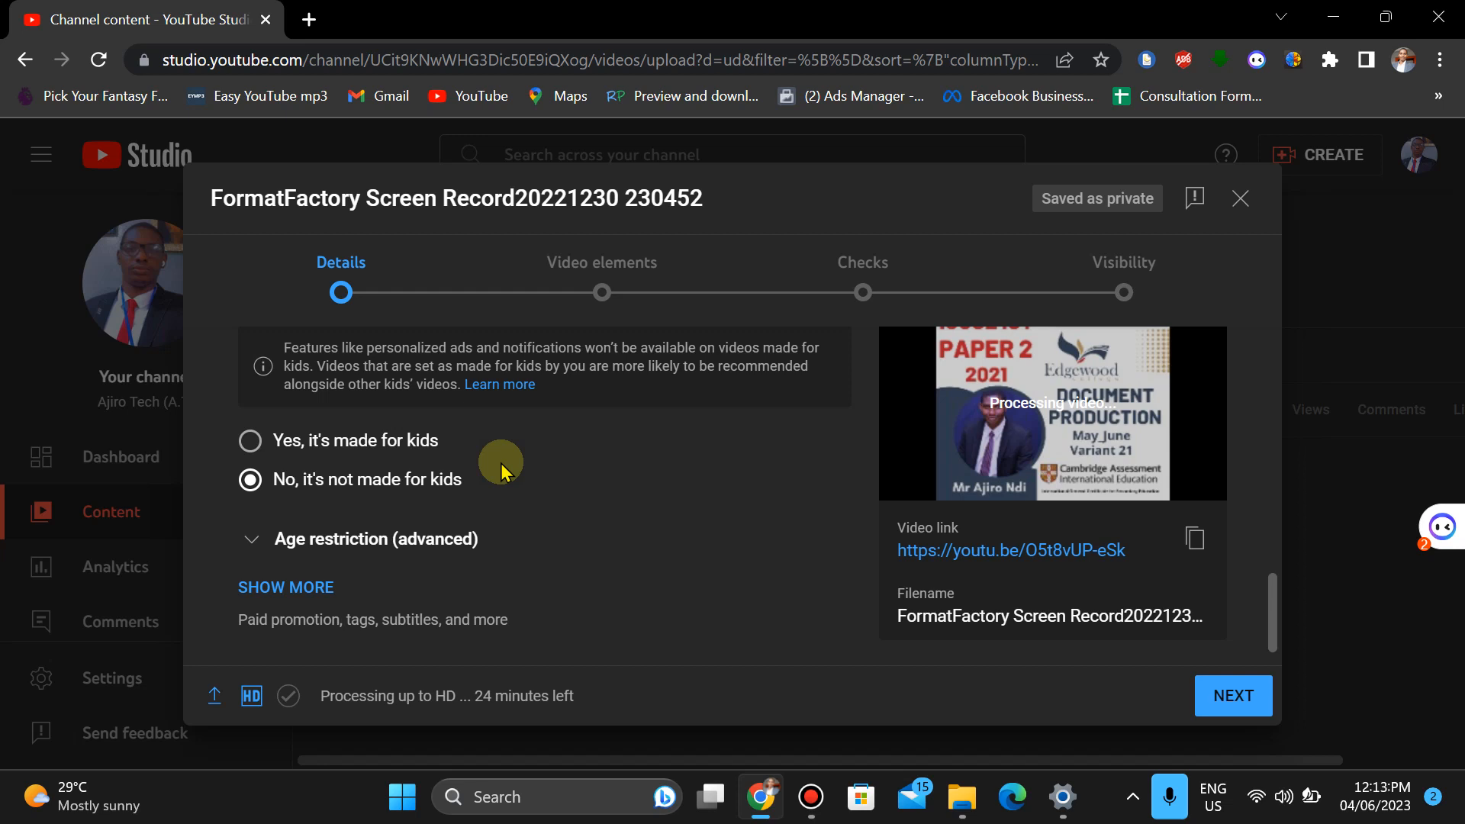
left_click(252, 542)
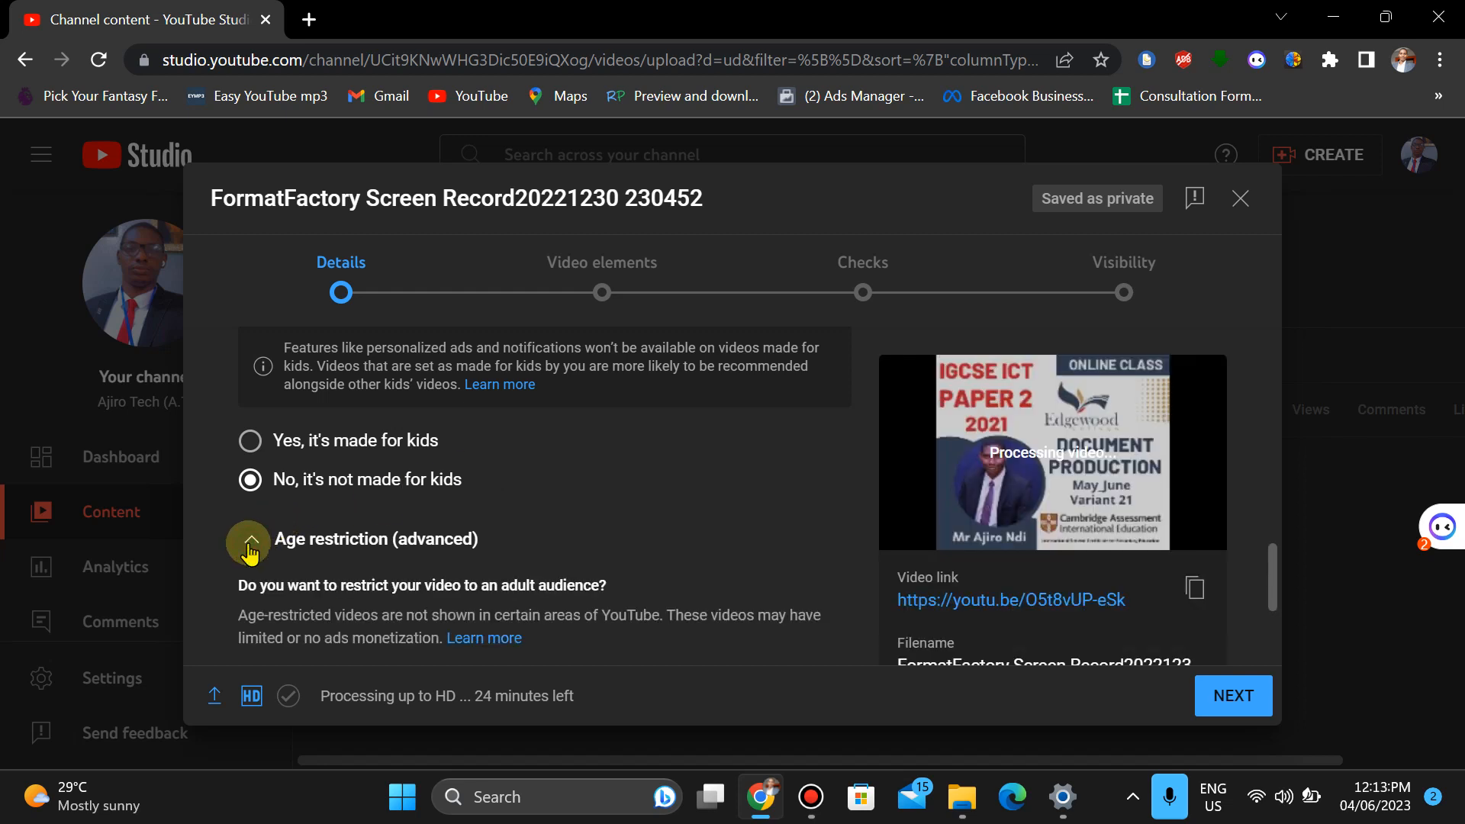
left_click(251, 544)
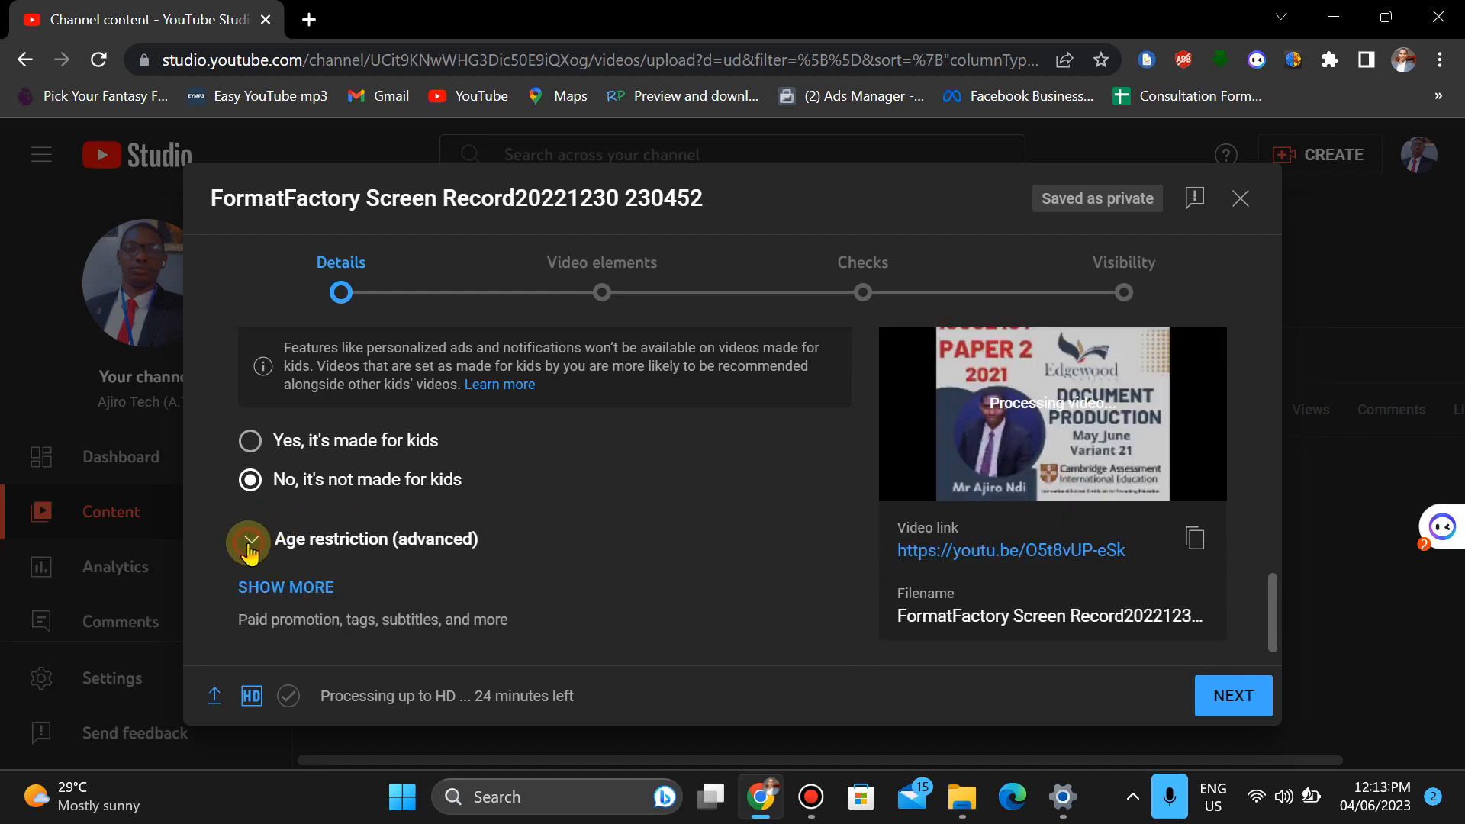
left_click(334, 588)
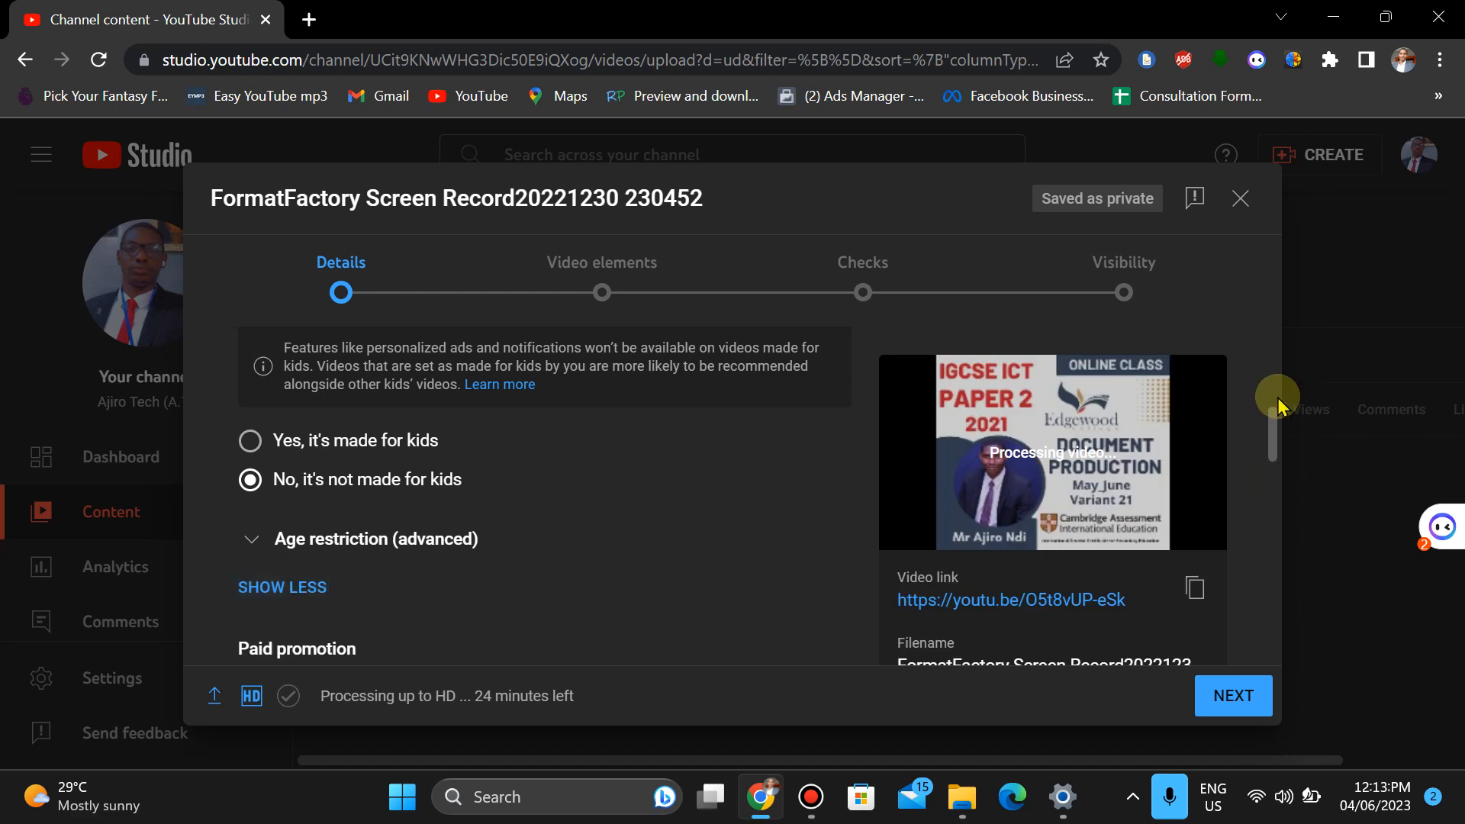
- Add the tags cooking, egusi soup, afan soup and music to the video
scroll(1276, 401, "up", 5)
scroll(1276, 461, "down", 12)
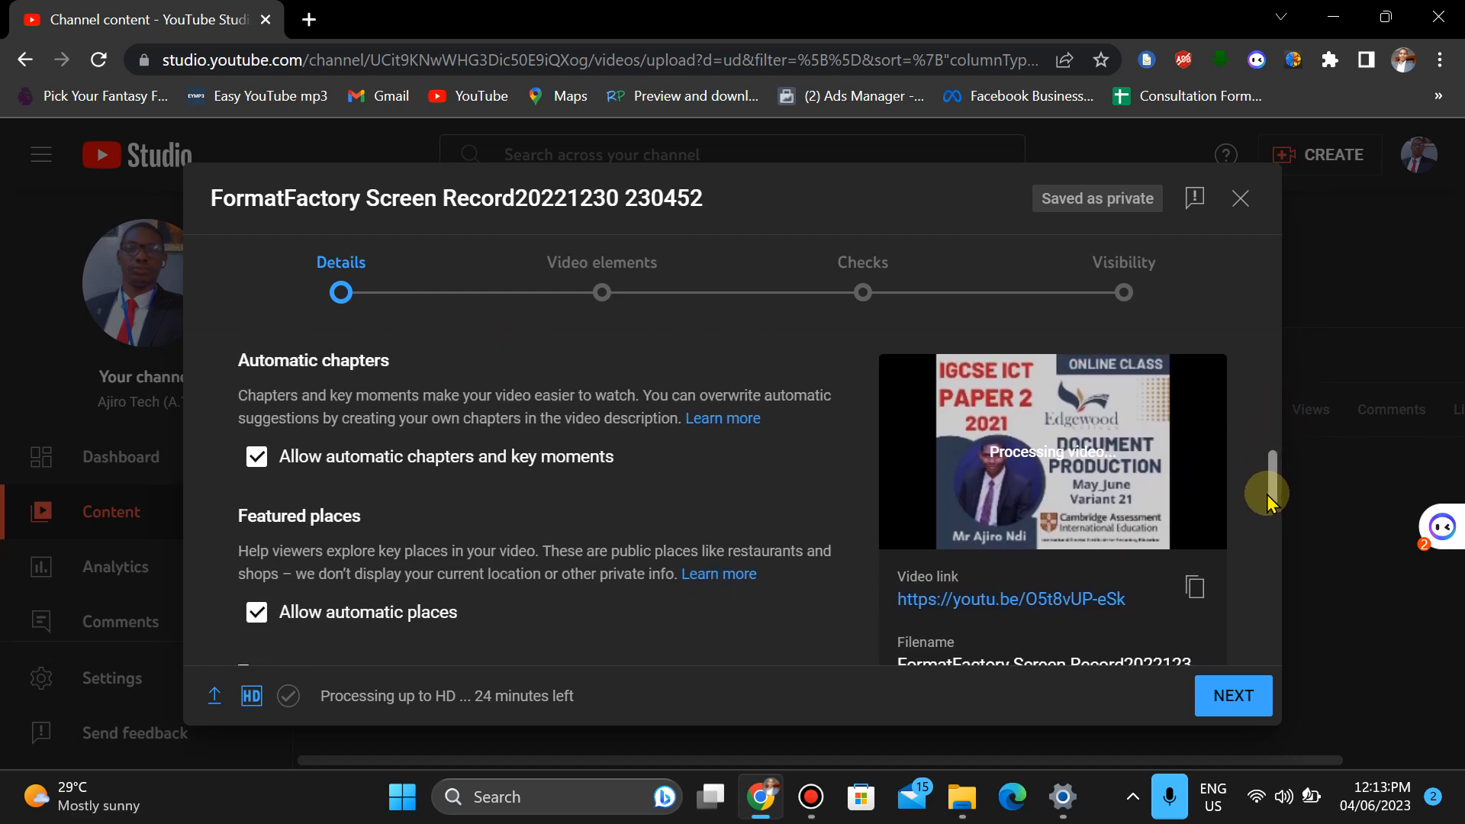
mouse_move(1268, 496)
left_mouse_down()
mouse_move(1265, 509)
mouse_move(1266, 457)
mouse_move(1265, 511)
left_mouse_up()
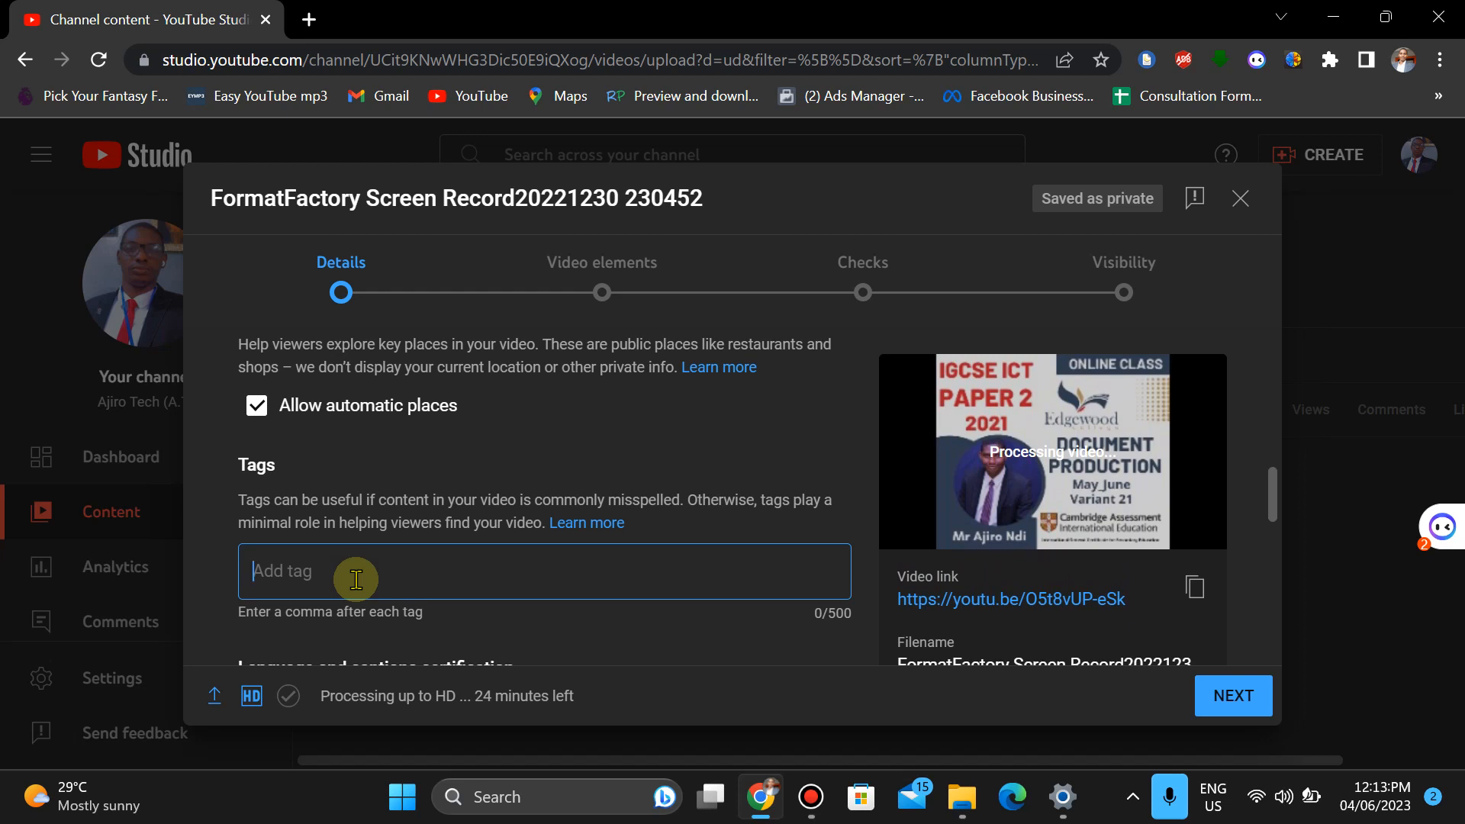
type("cooking,")
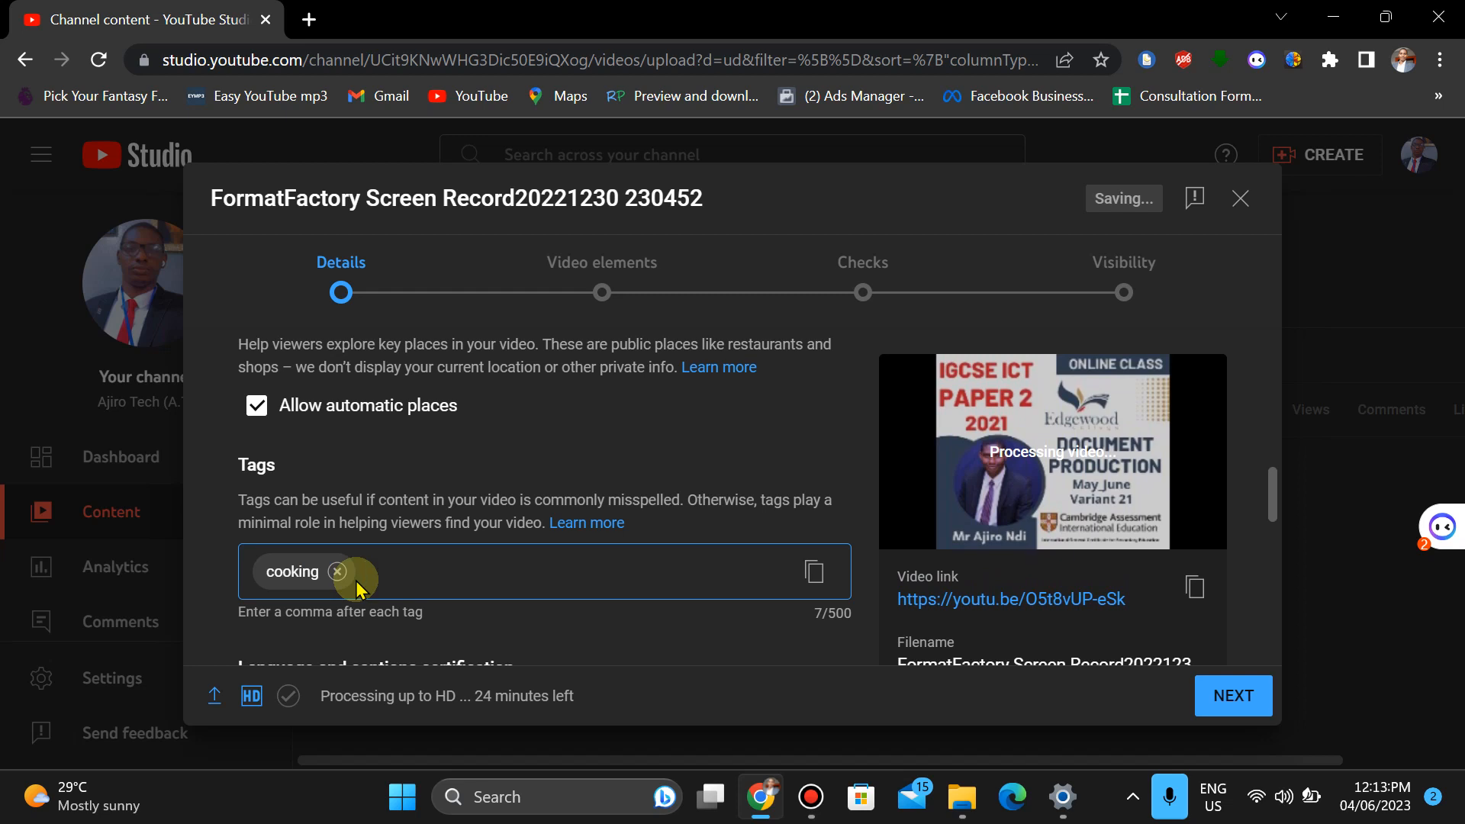
type("e")
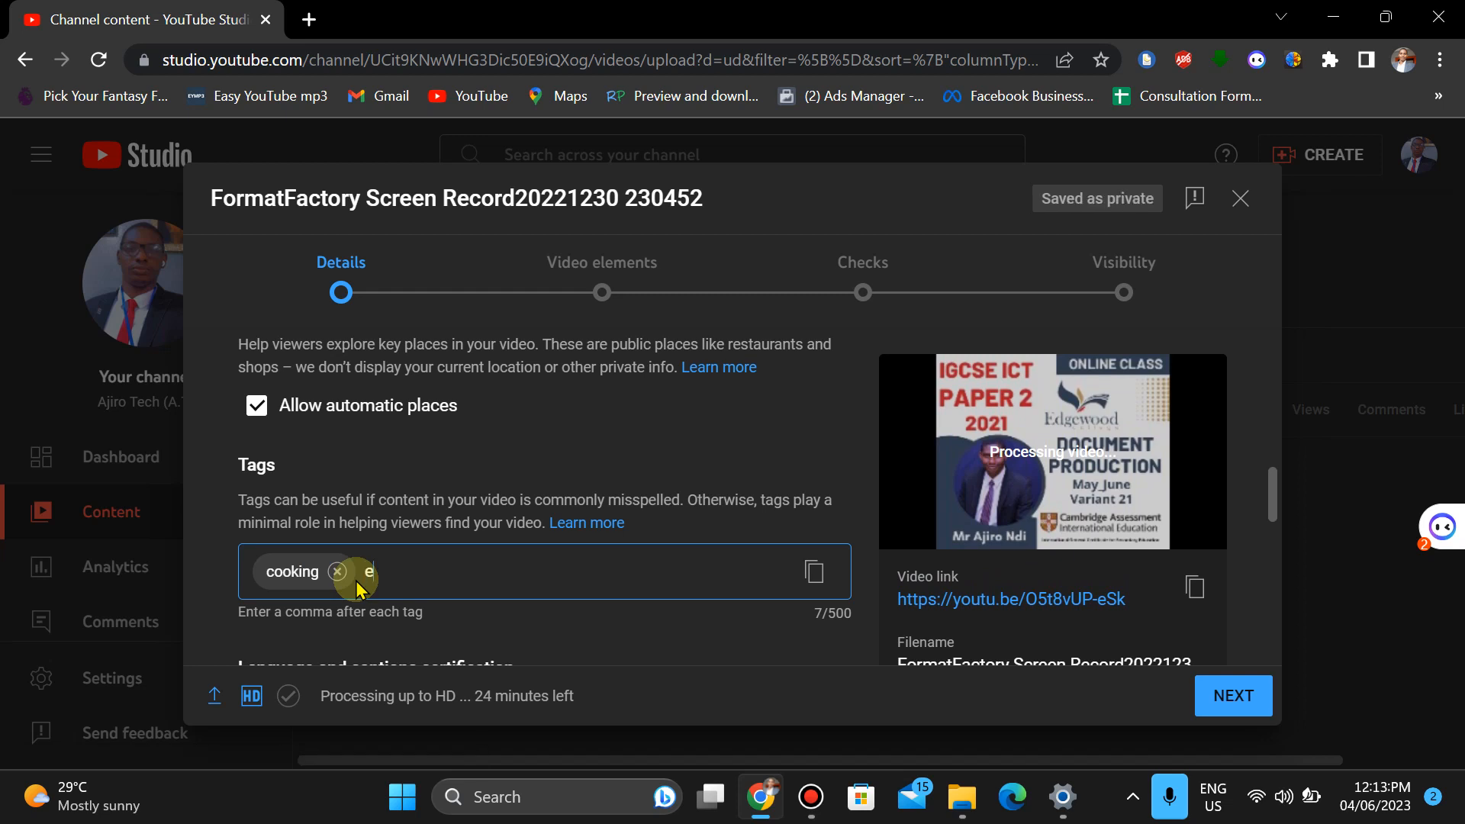
type("gusi soup")
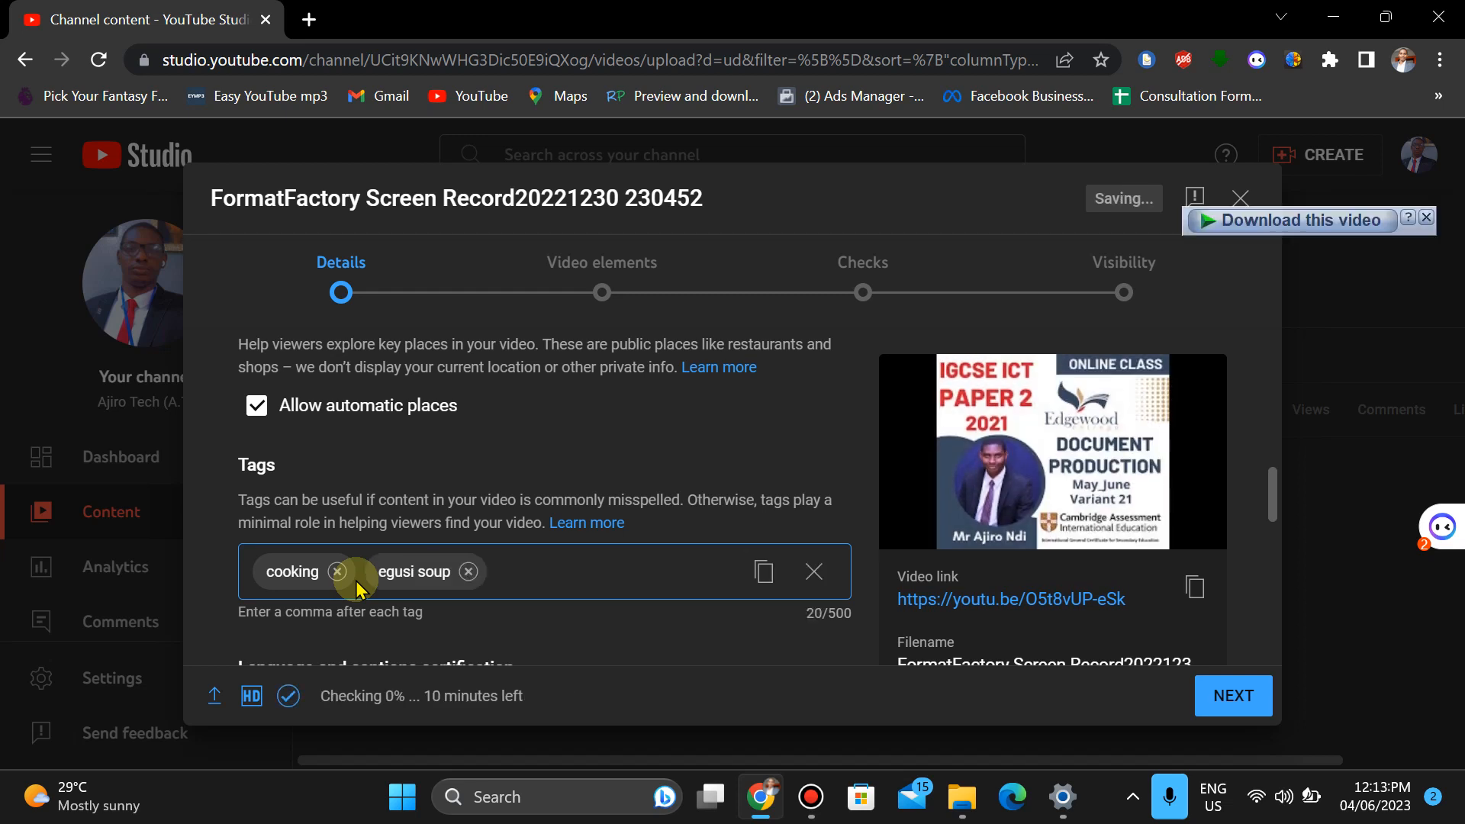
type(",fa")
key("BackSpace")
key("BackSpace")
type("afa")
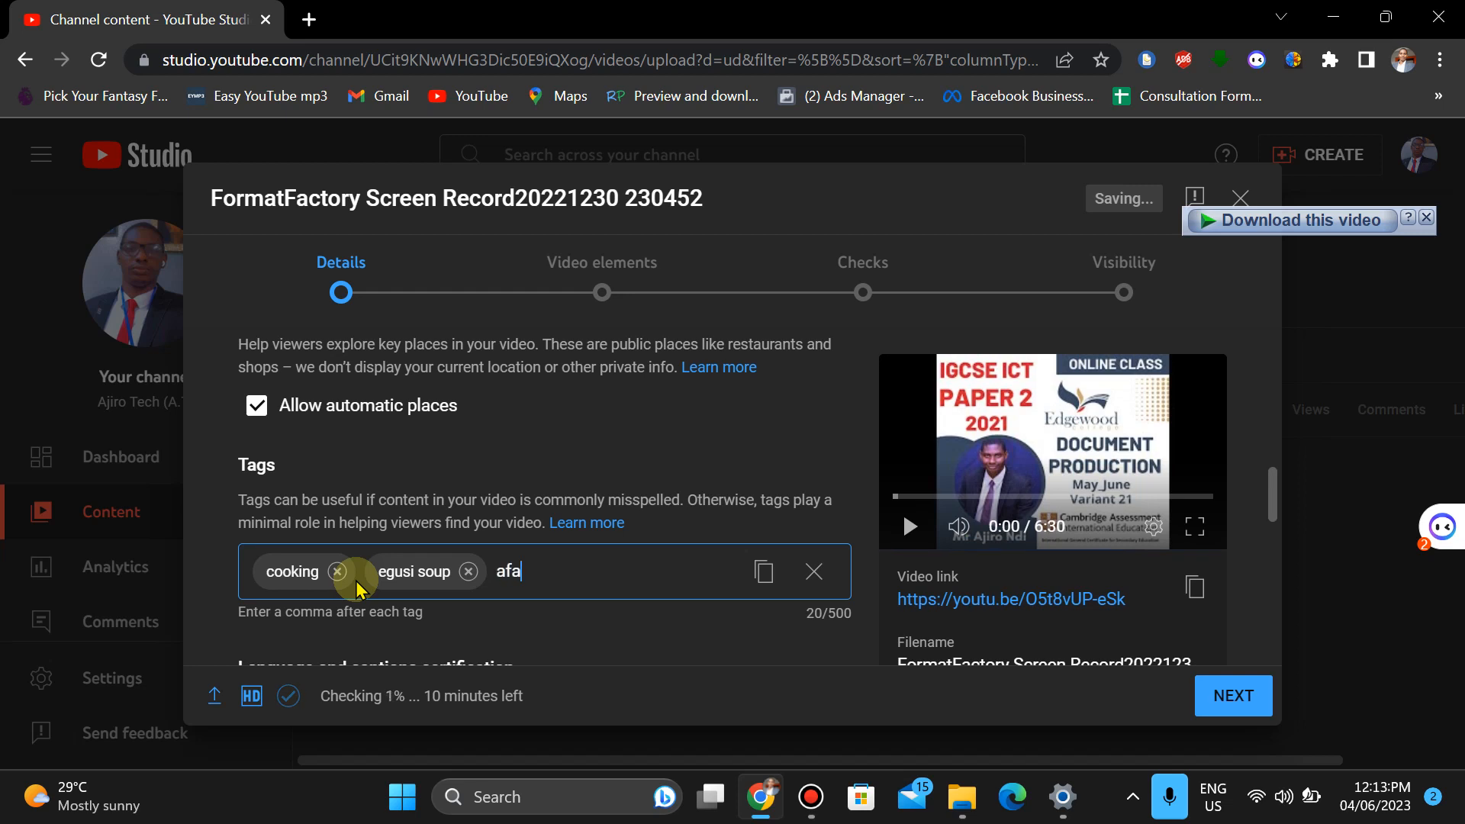
type("n soup,")
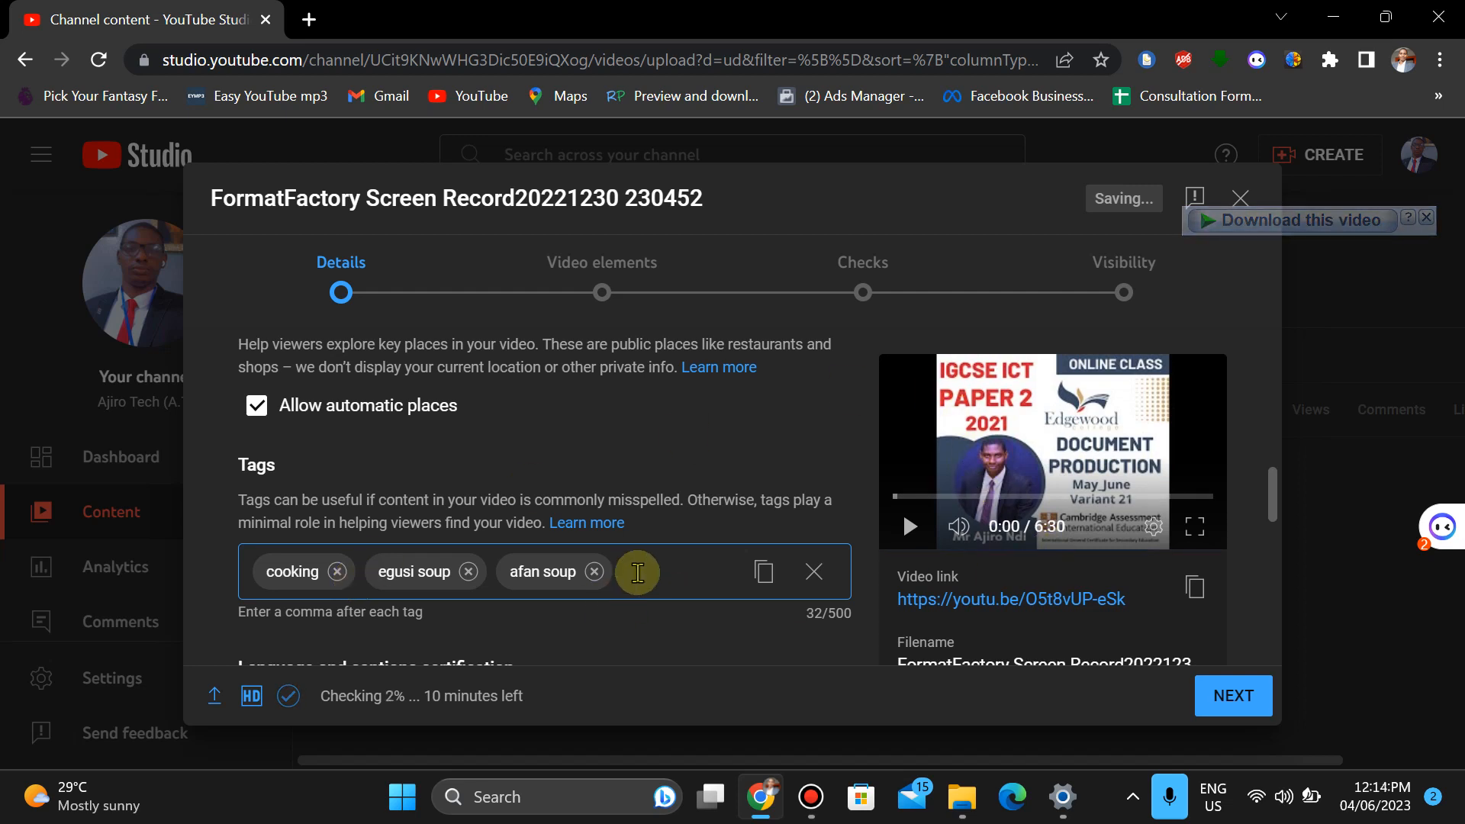
type("mus")
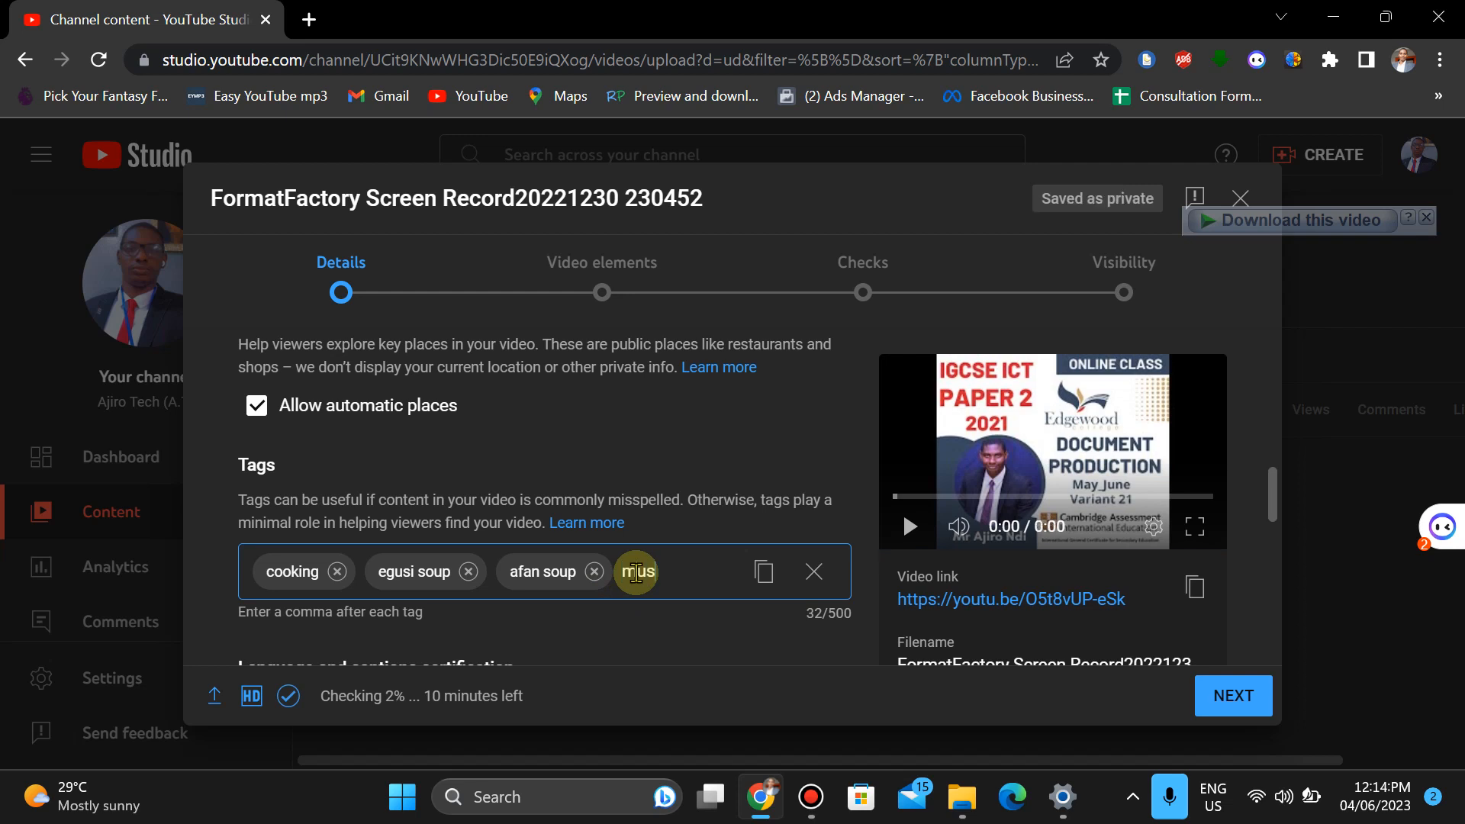
type("ic,")
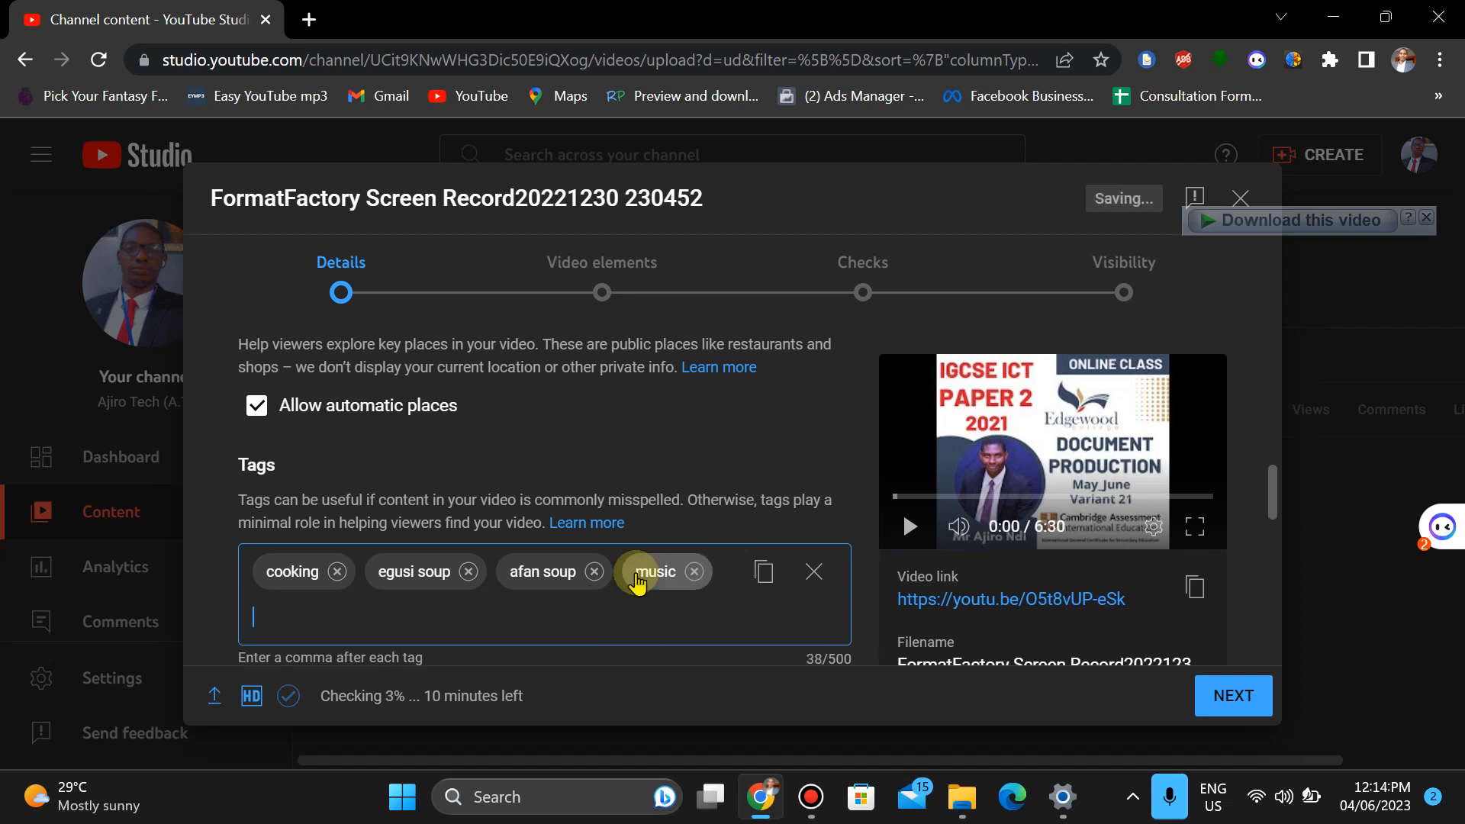
- Review the available video categories without changing the selected one
left_click(1282, 494)
left_click_drag(1272, 488, 1272, 575)
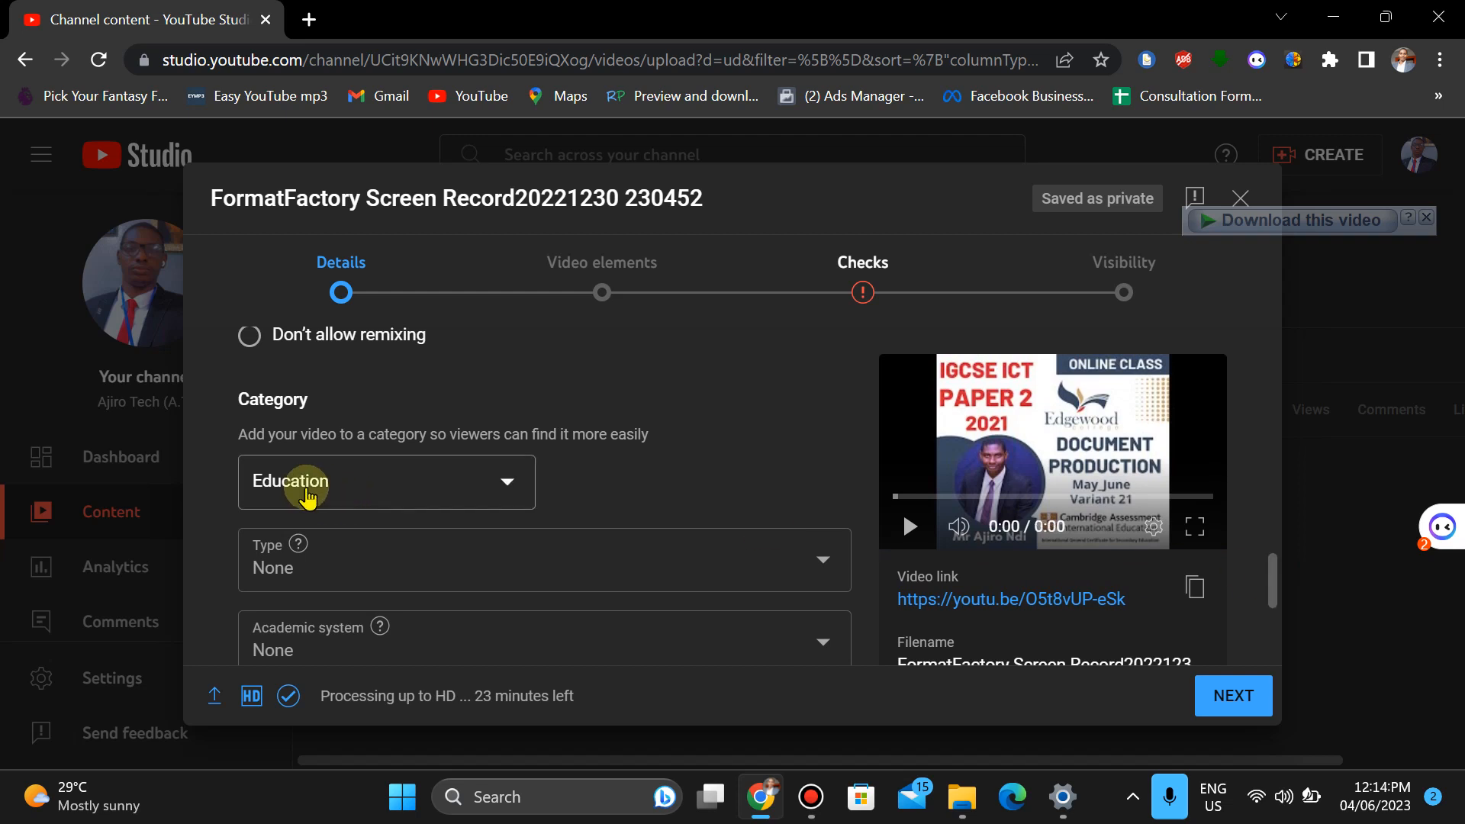
left_click(307, 493)
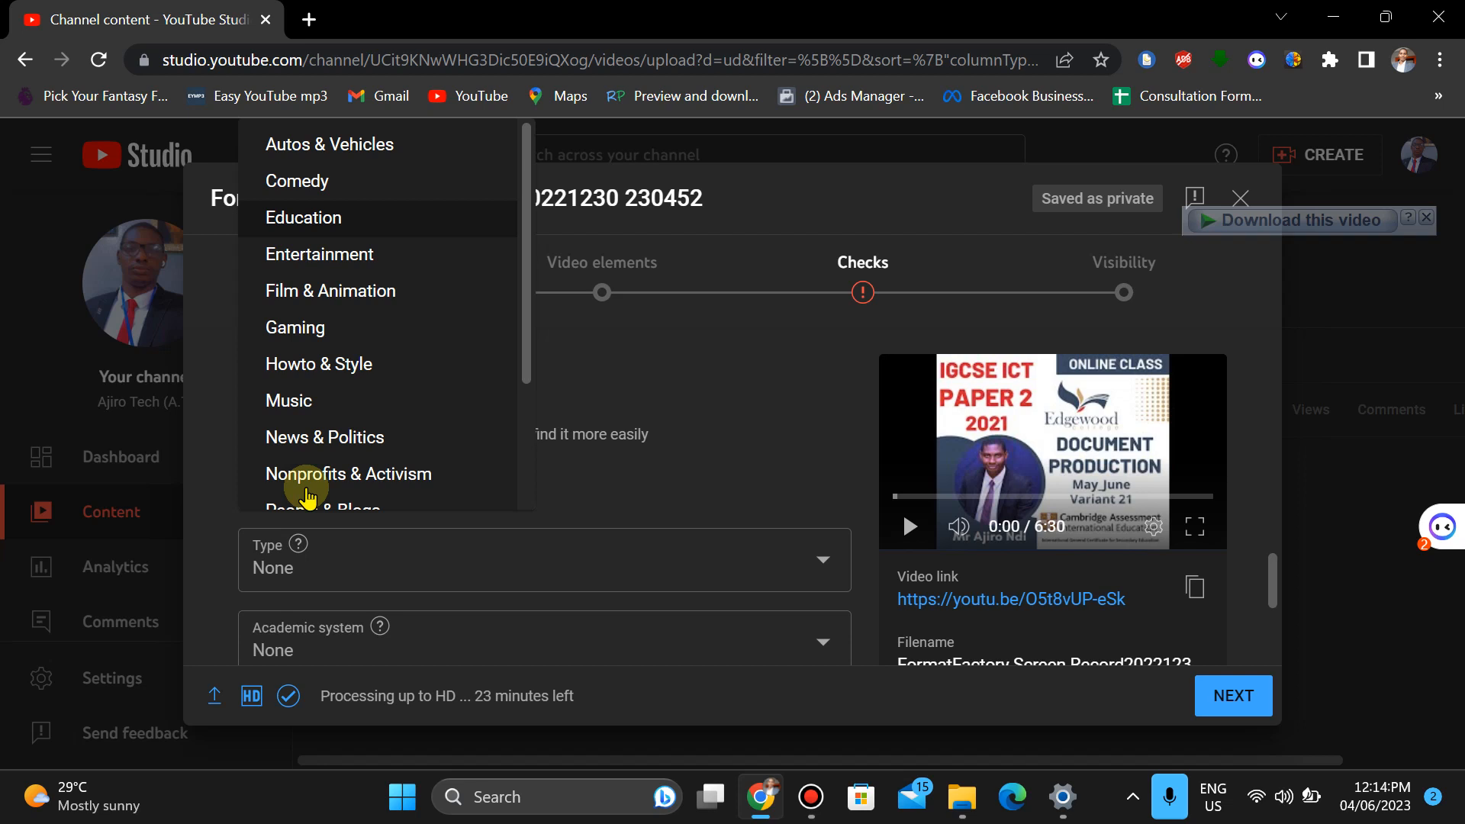
left_click_drag(519, 353, 533, 441)
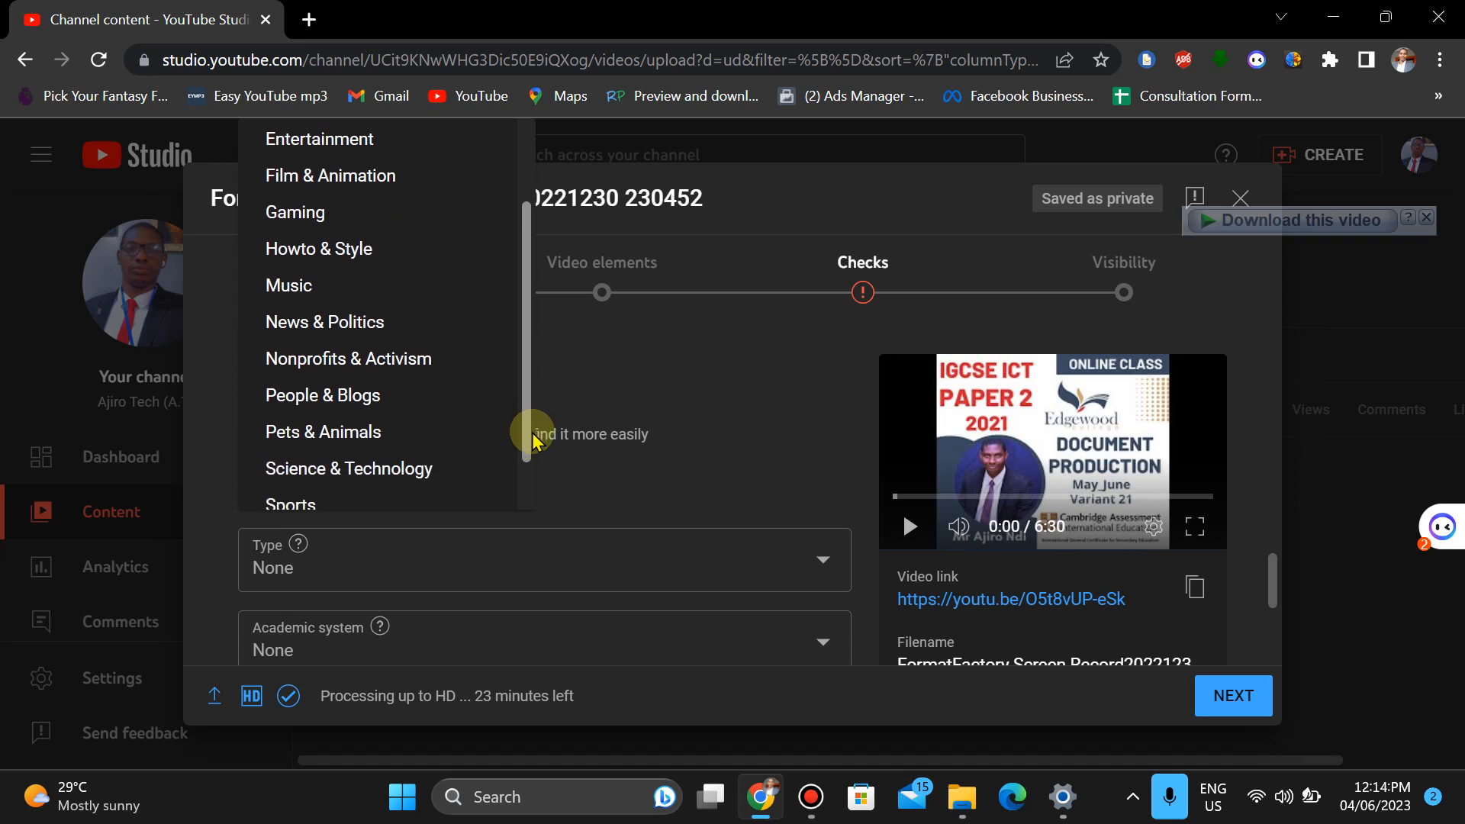
left_click_drag(533, 441, 547, 334)
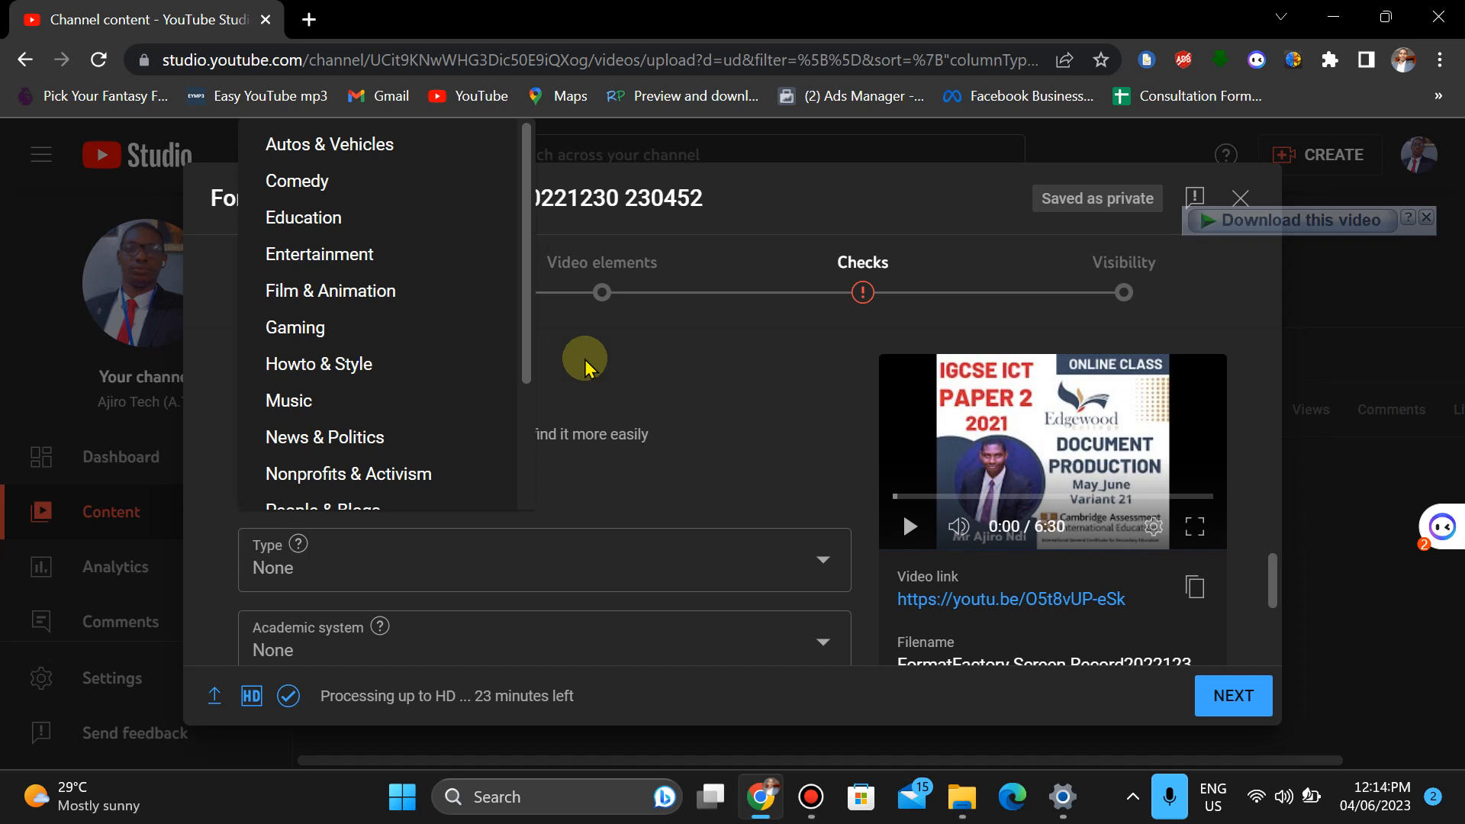
left_click(664, 337)
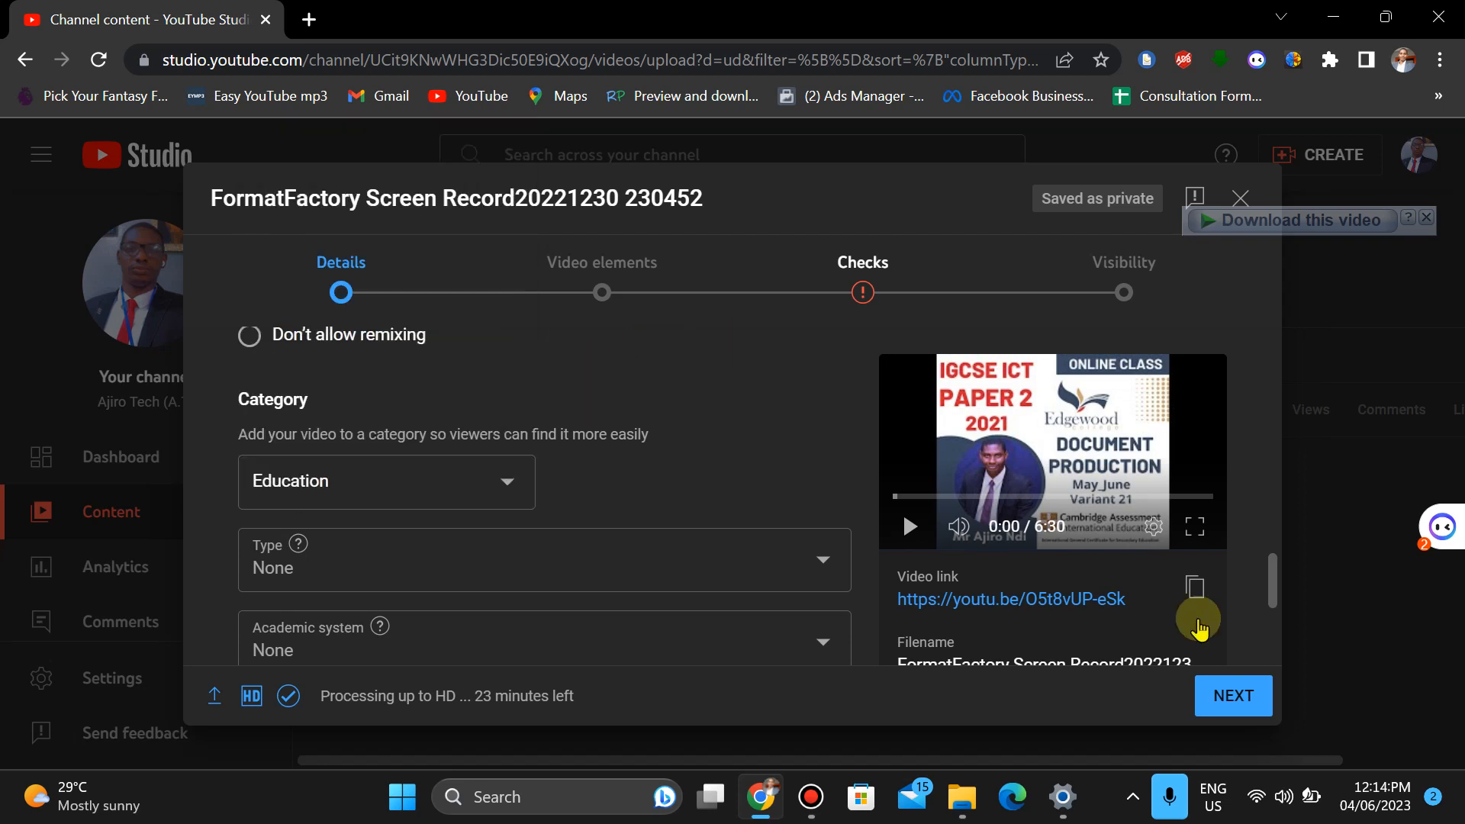
- Proceed past the video elements to the checks stage and review the video's copyright details
left_click(1228, 696)
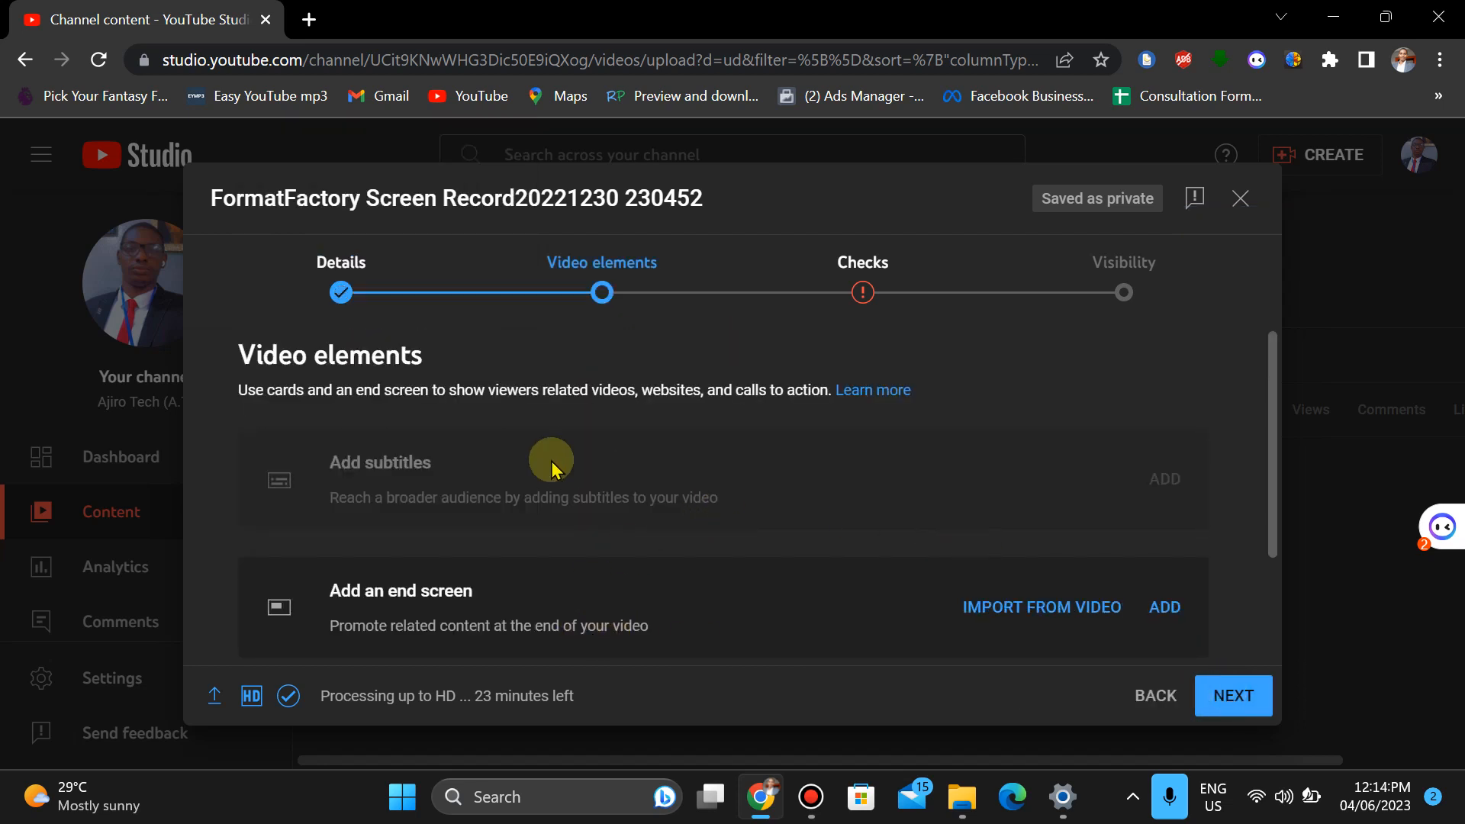
left_click(1228, 699)
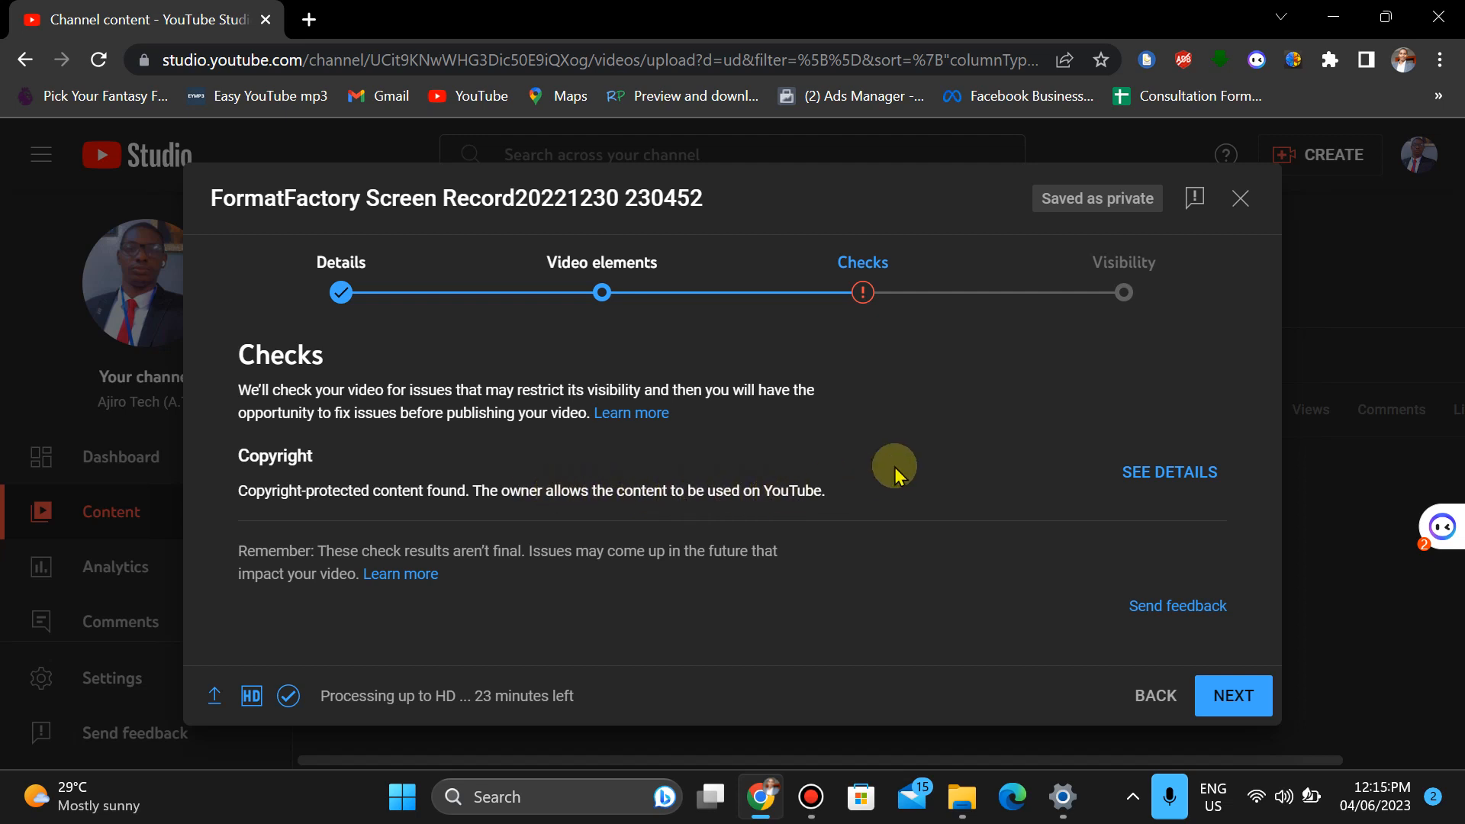
left_click(1163, 475)
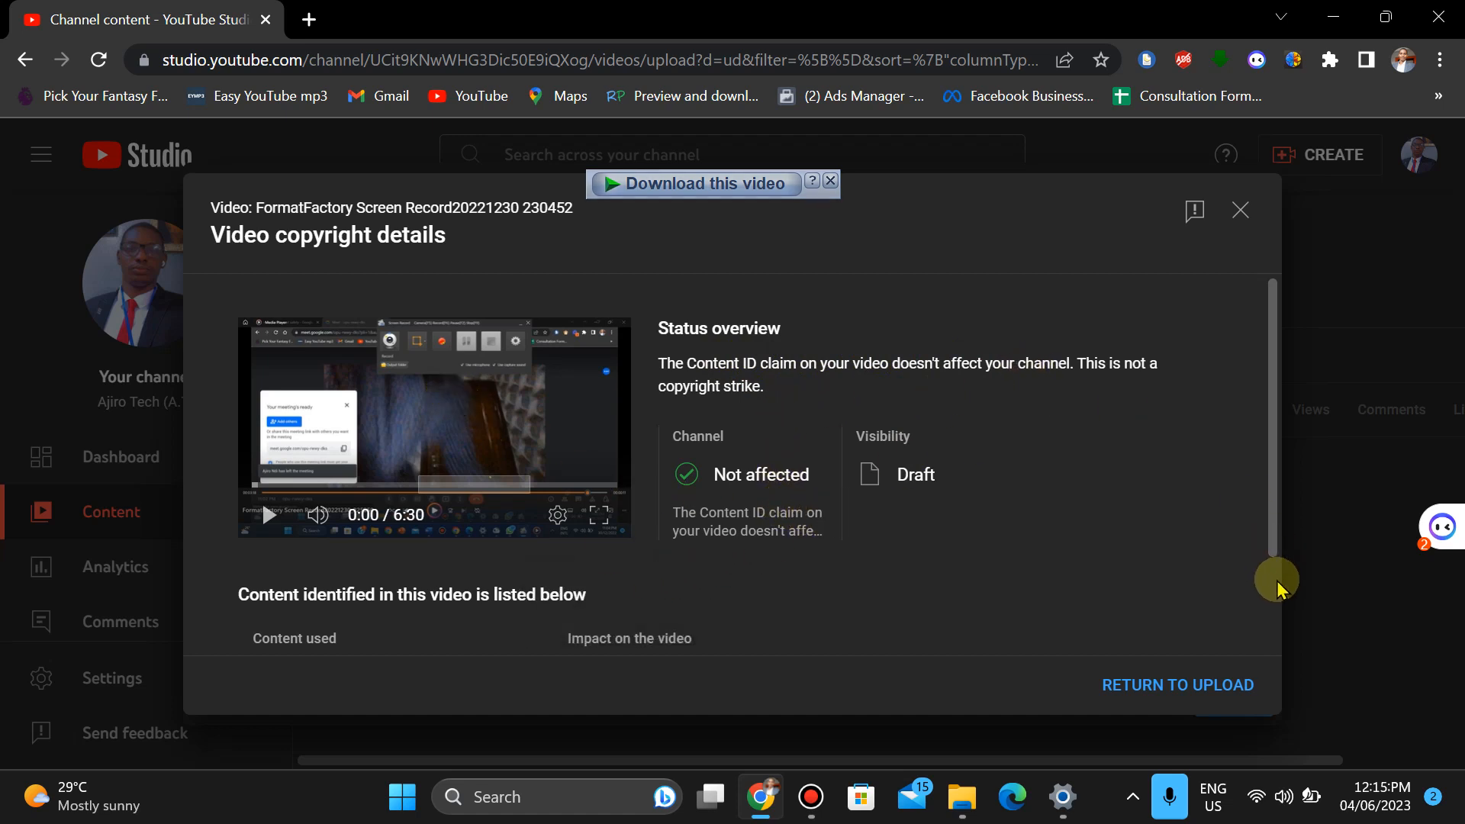
scroll(1276, 582, "down", 2)
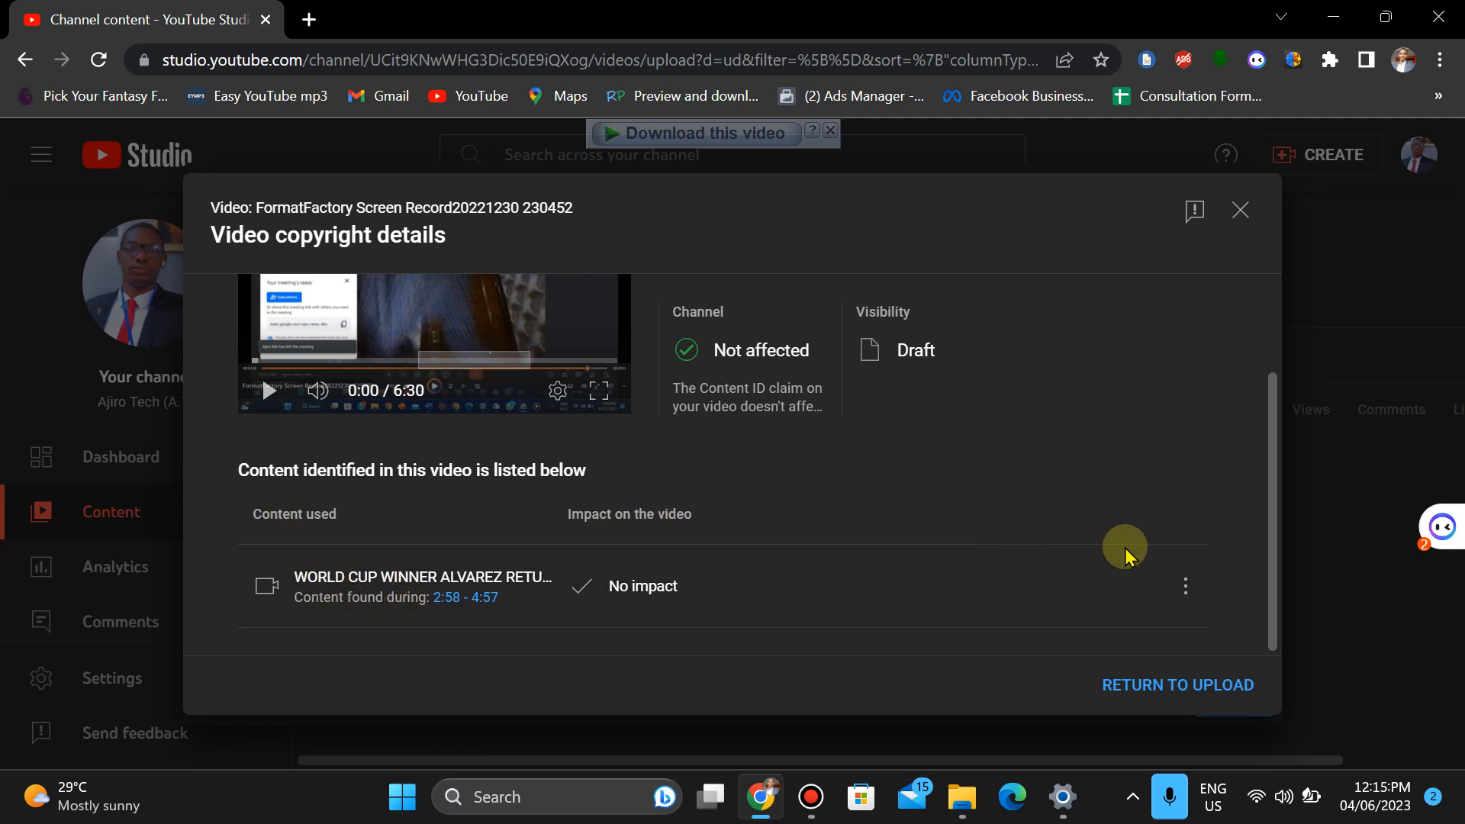
left_click(1274, 549)
left_click_drag(1273, 550, 1269, 474)
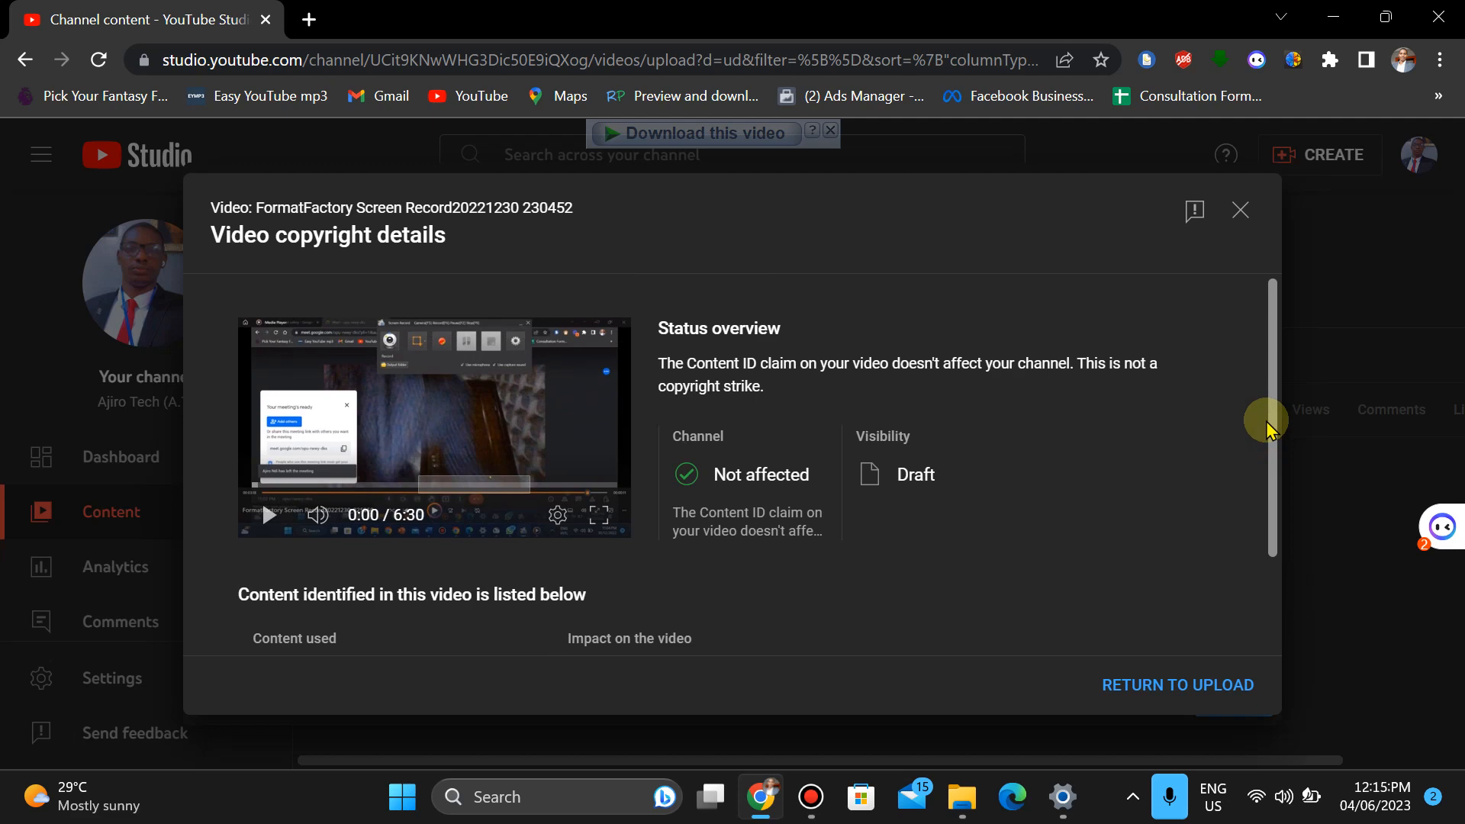
left_click(1247, 210)
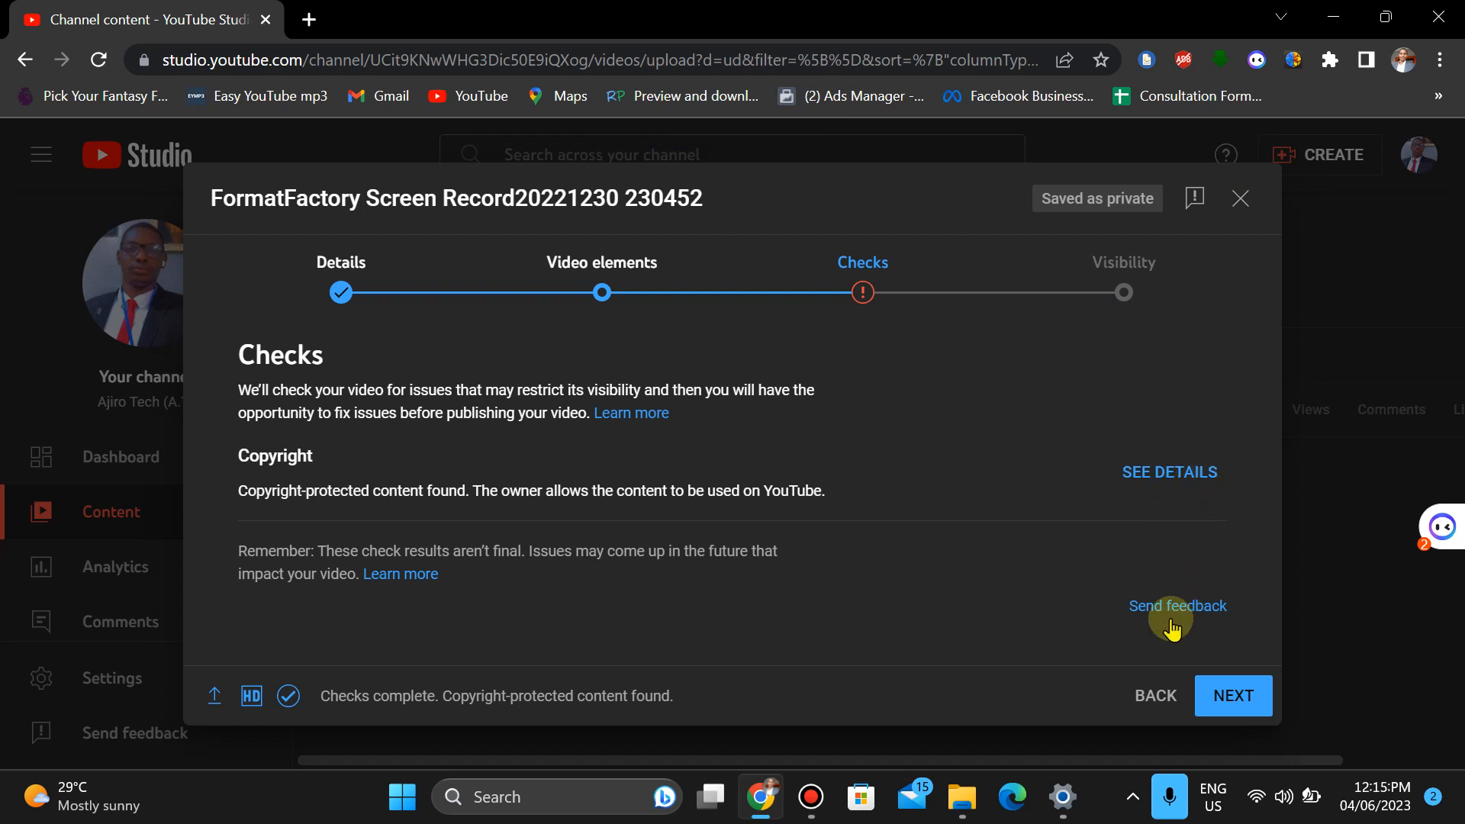
- Proceed from the checks stage to the visibility stage and review the video's publishing options
left_click(1234, 706)
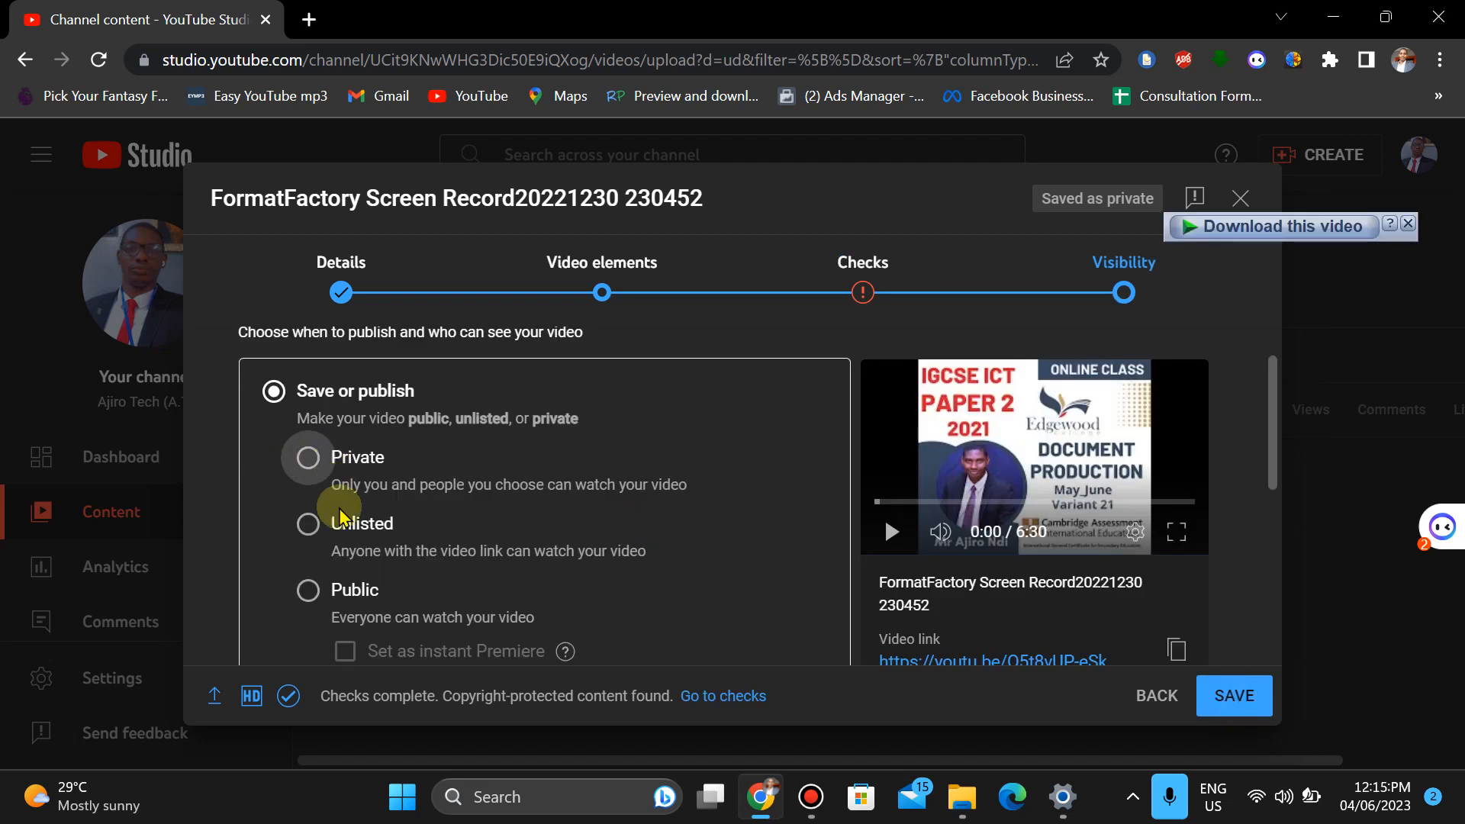
left_click(1151, 695)
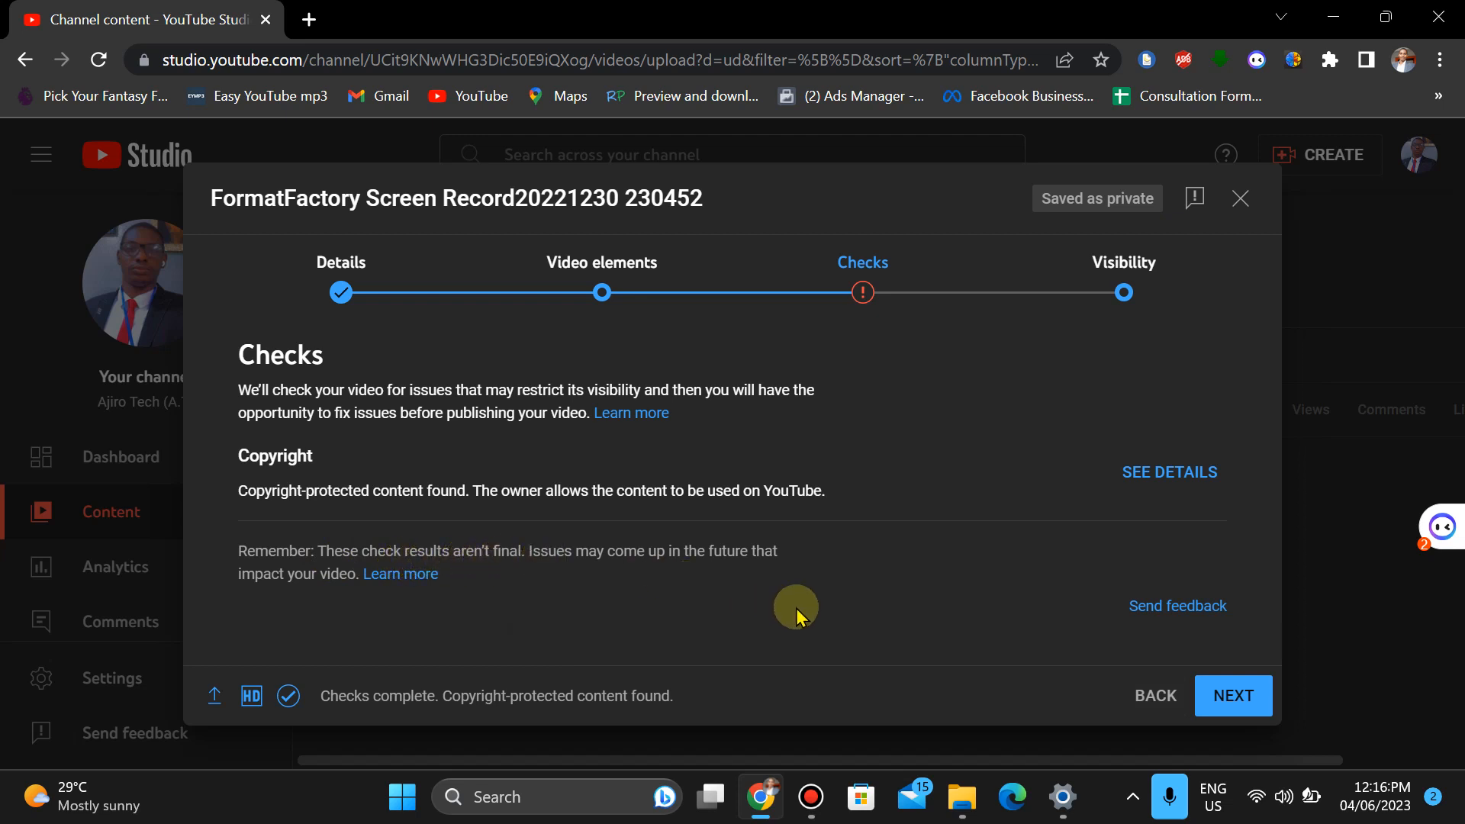
left_click(1235, 715)
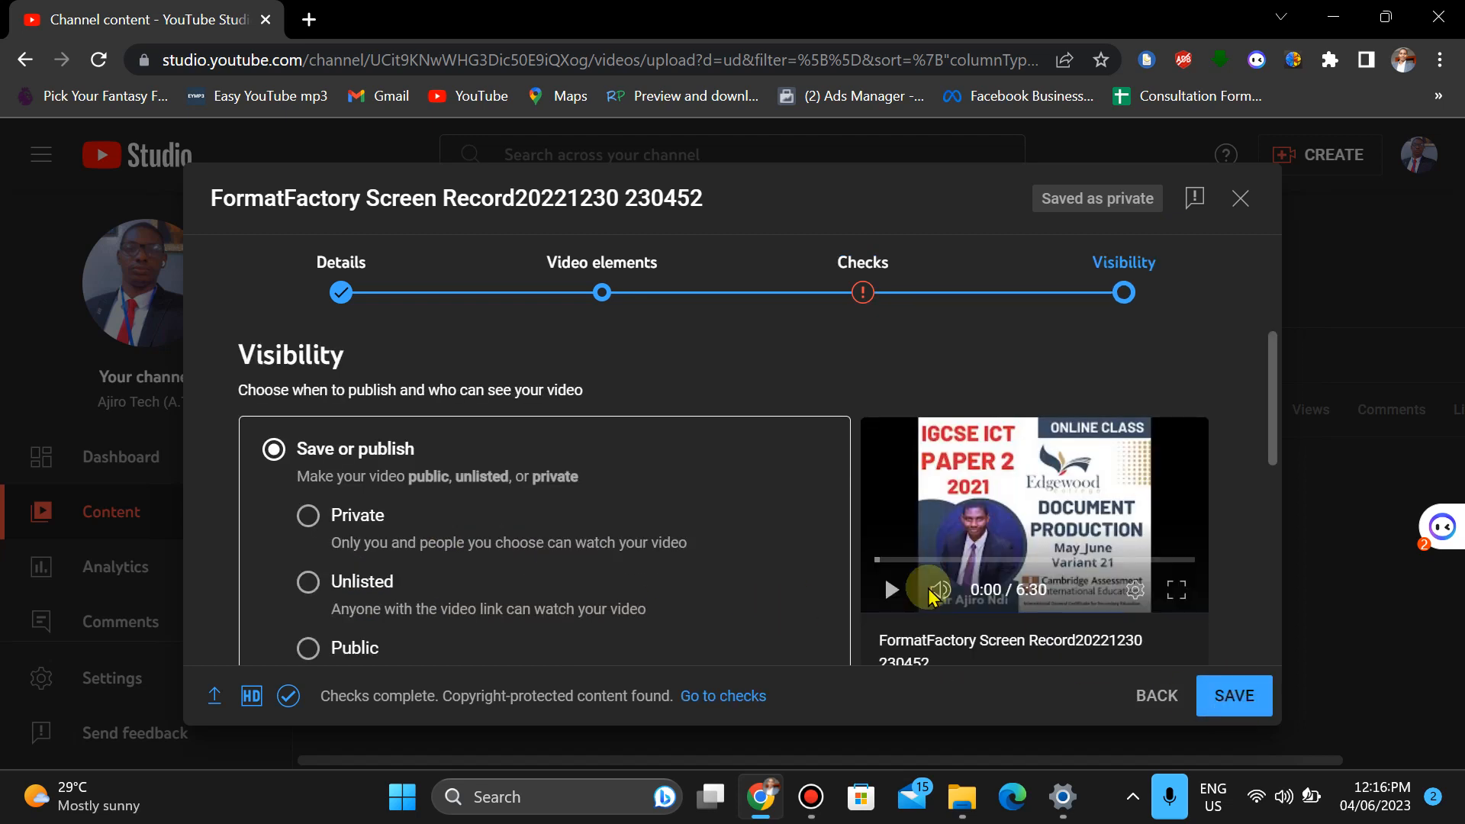
- Set the video's visibility to Private and view the private sharing form, leaving it without adding any invitees
left_click(323, 516)
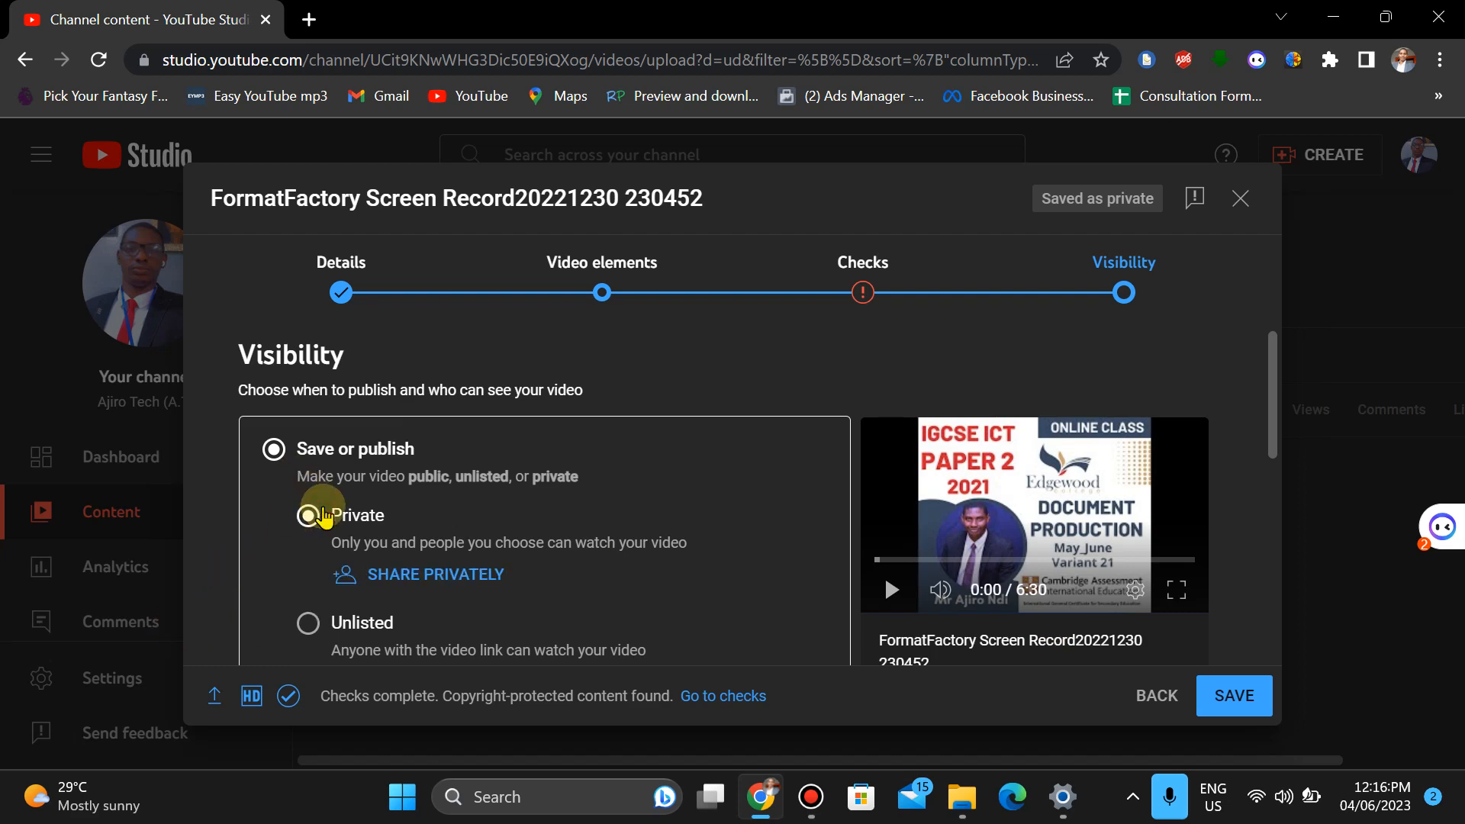
left_click(423, 579)
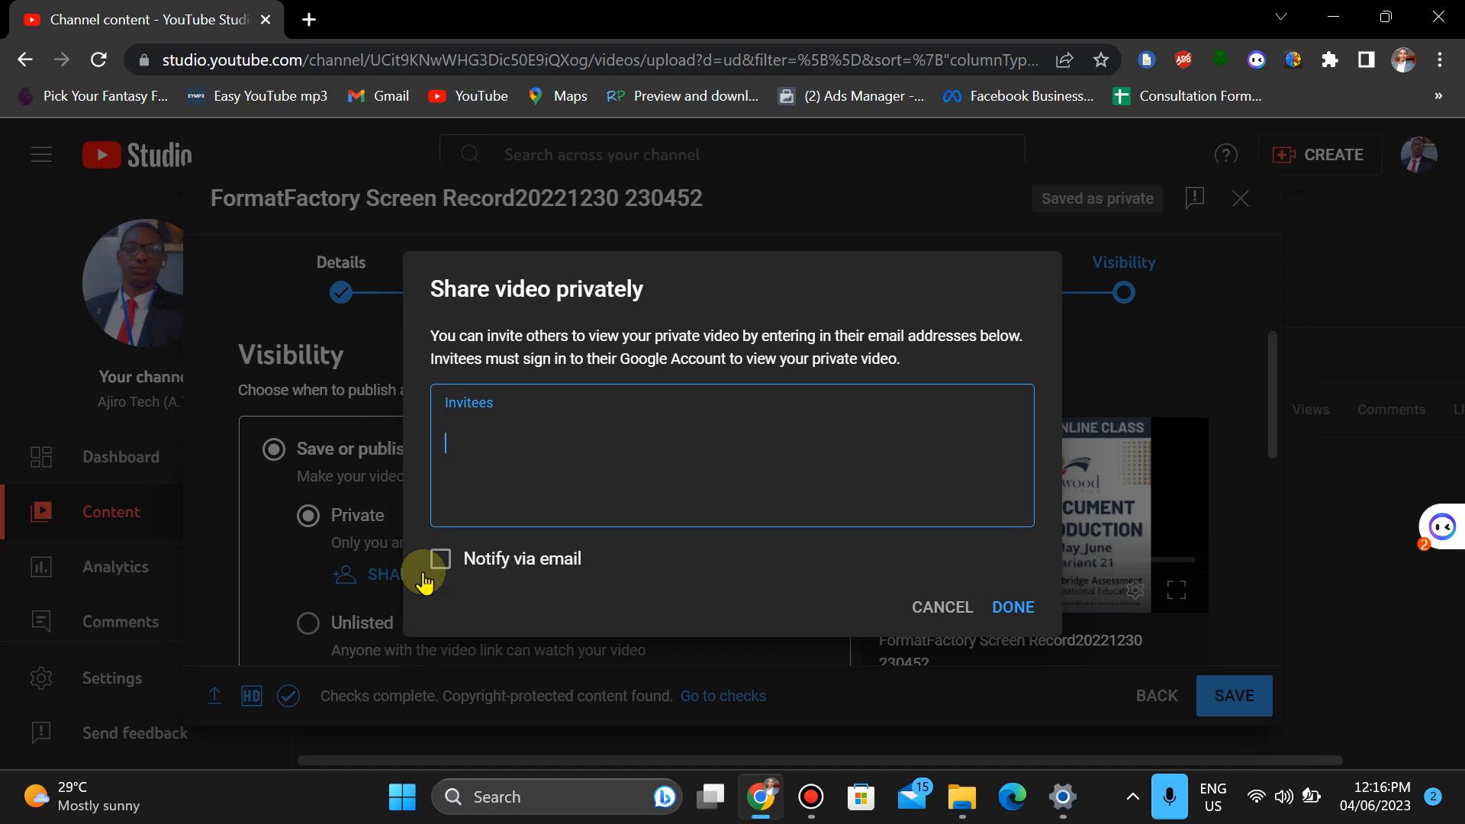
left_click(912, 615)
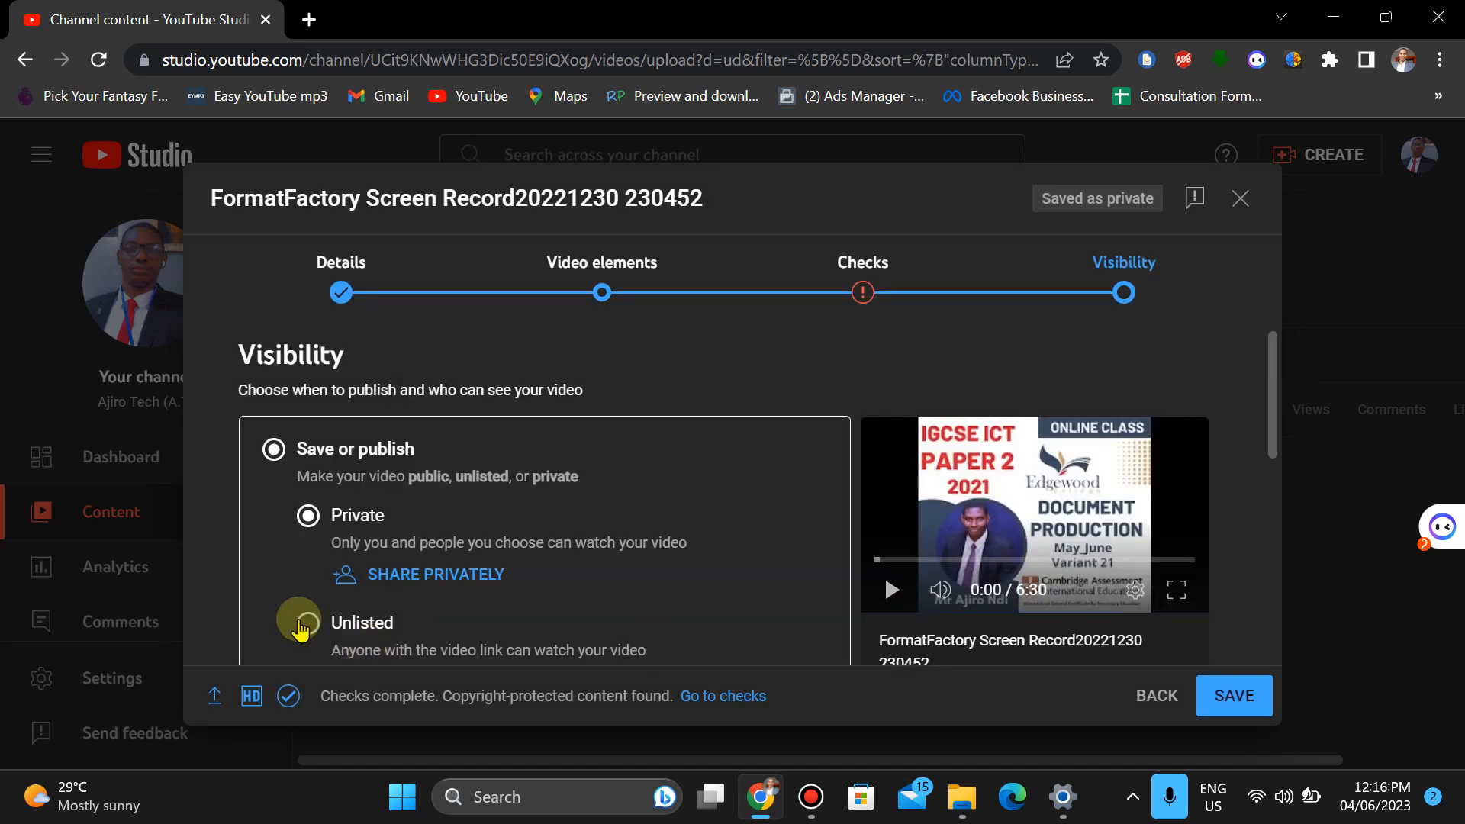
- Choose Unlisted visibility for the video, return to the checks stage, and save and close the upload
left_click_drag(1273, 387, 1273, 430)
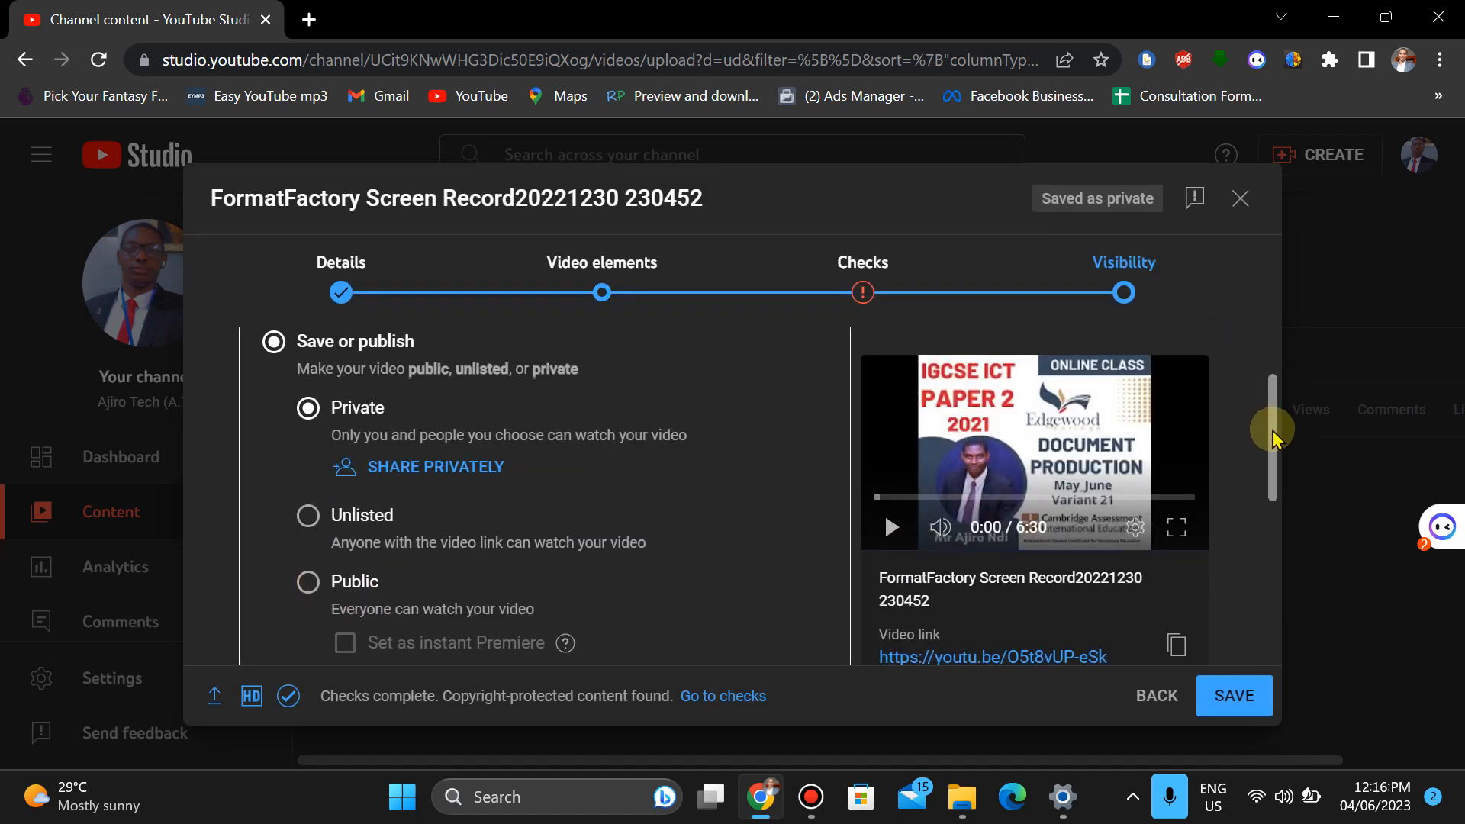
left_click(307, 509)
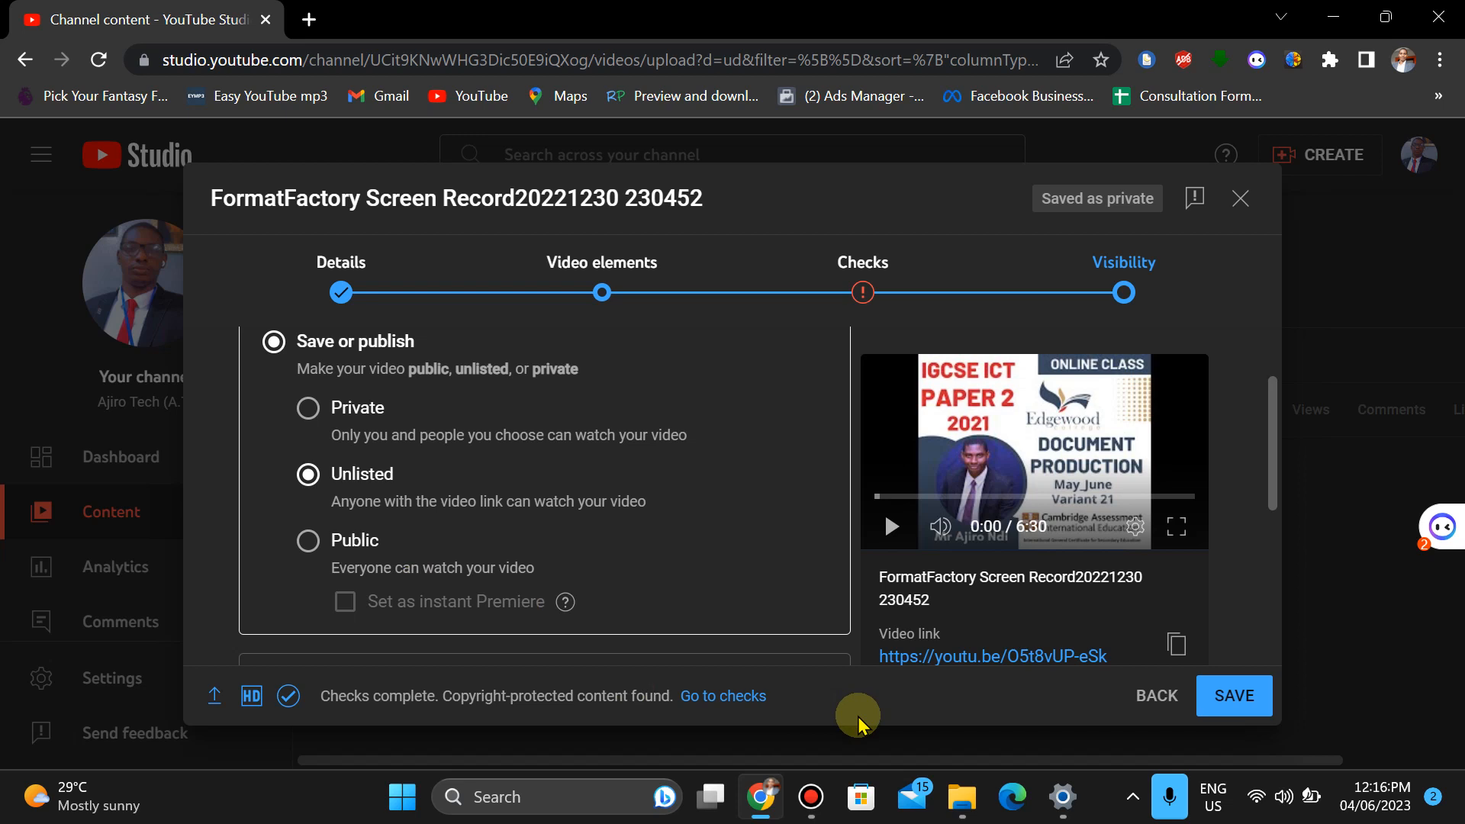
left_click(1156, 698)
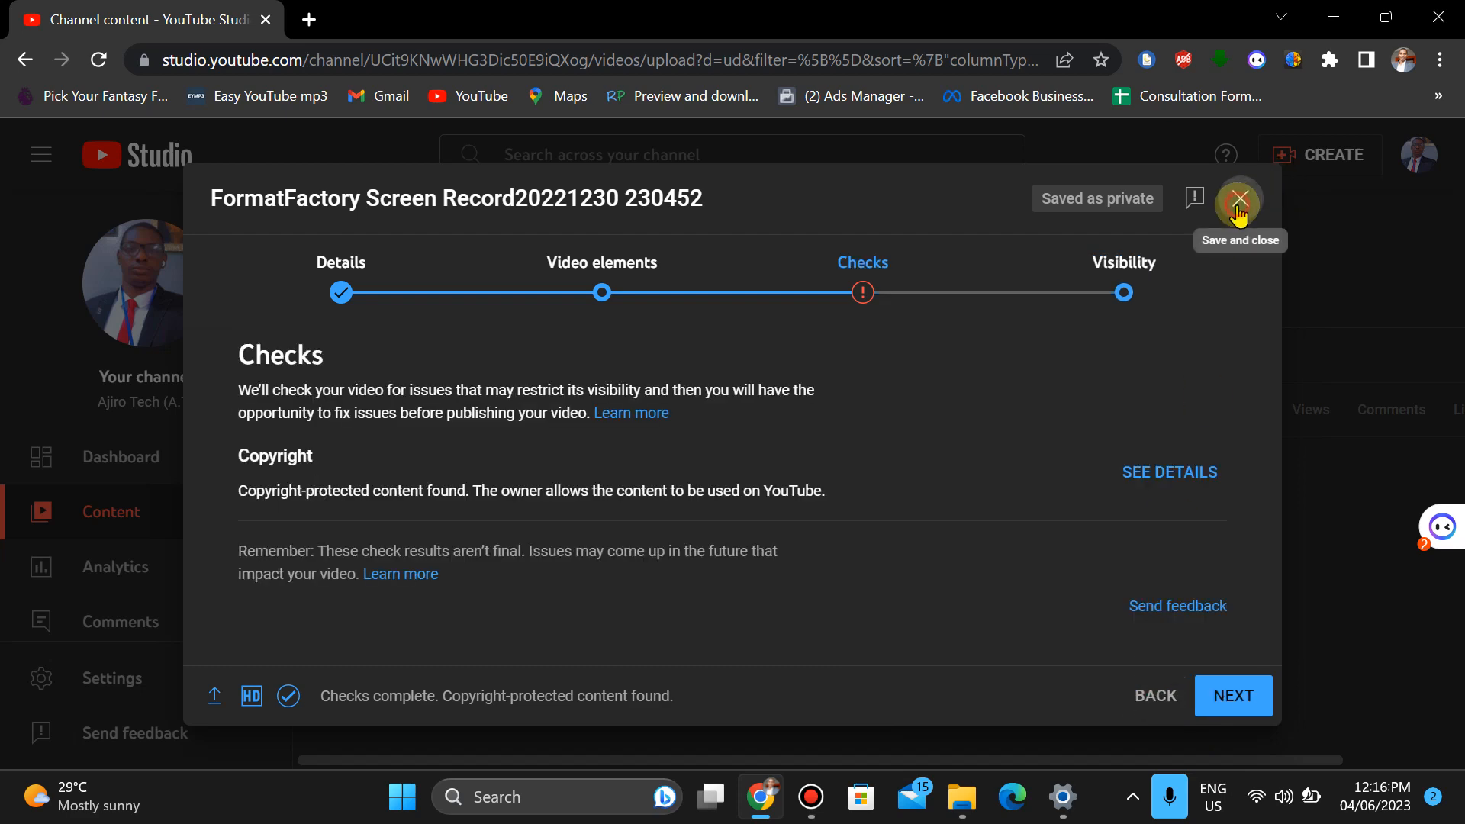
left_click(1241, 200)
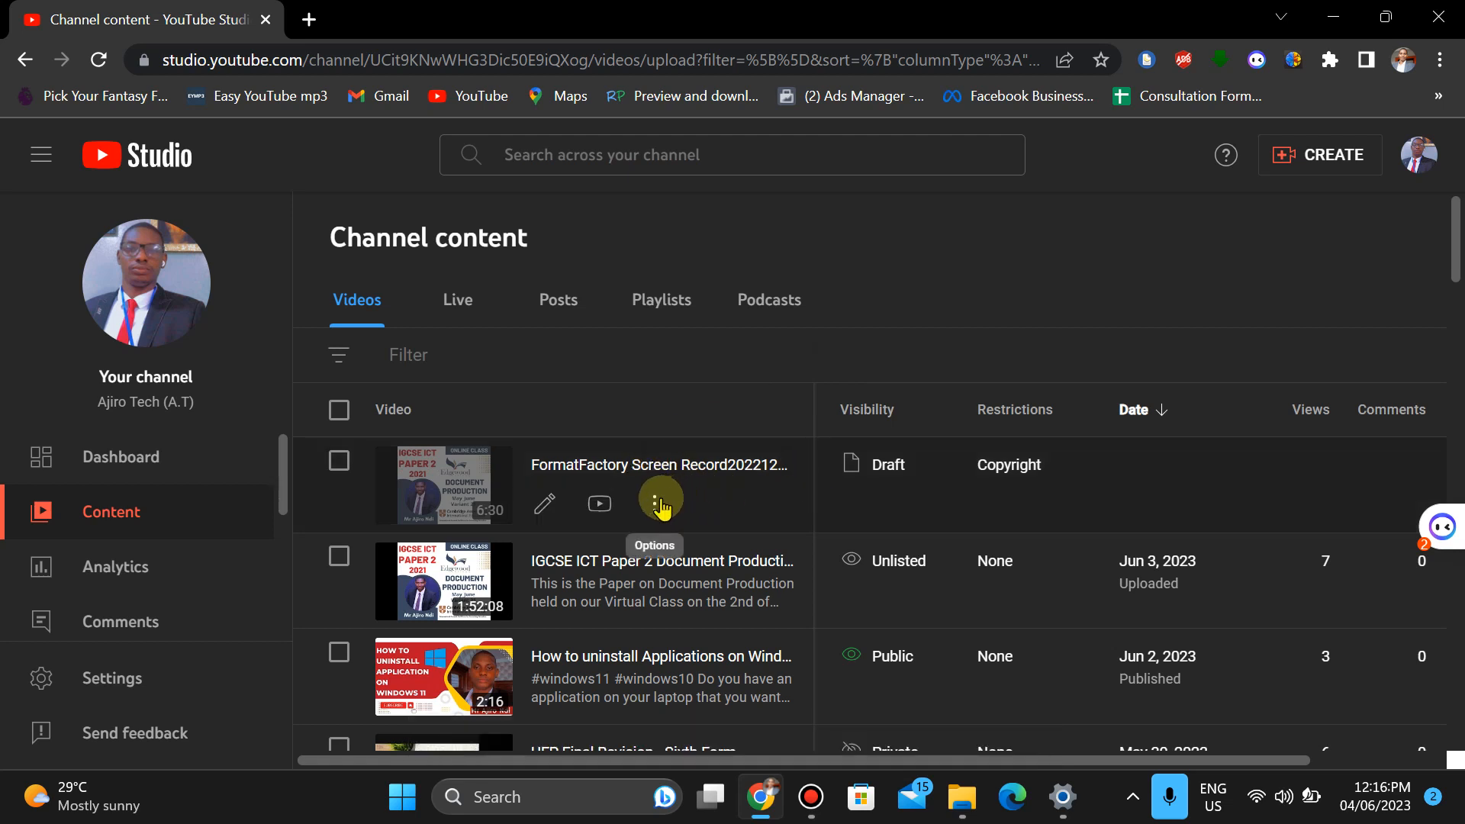
left_click(657, 504)
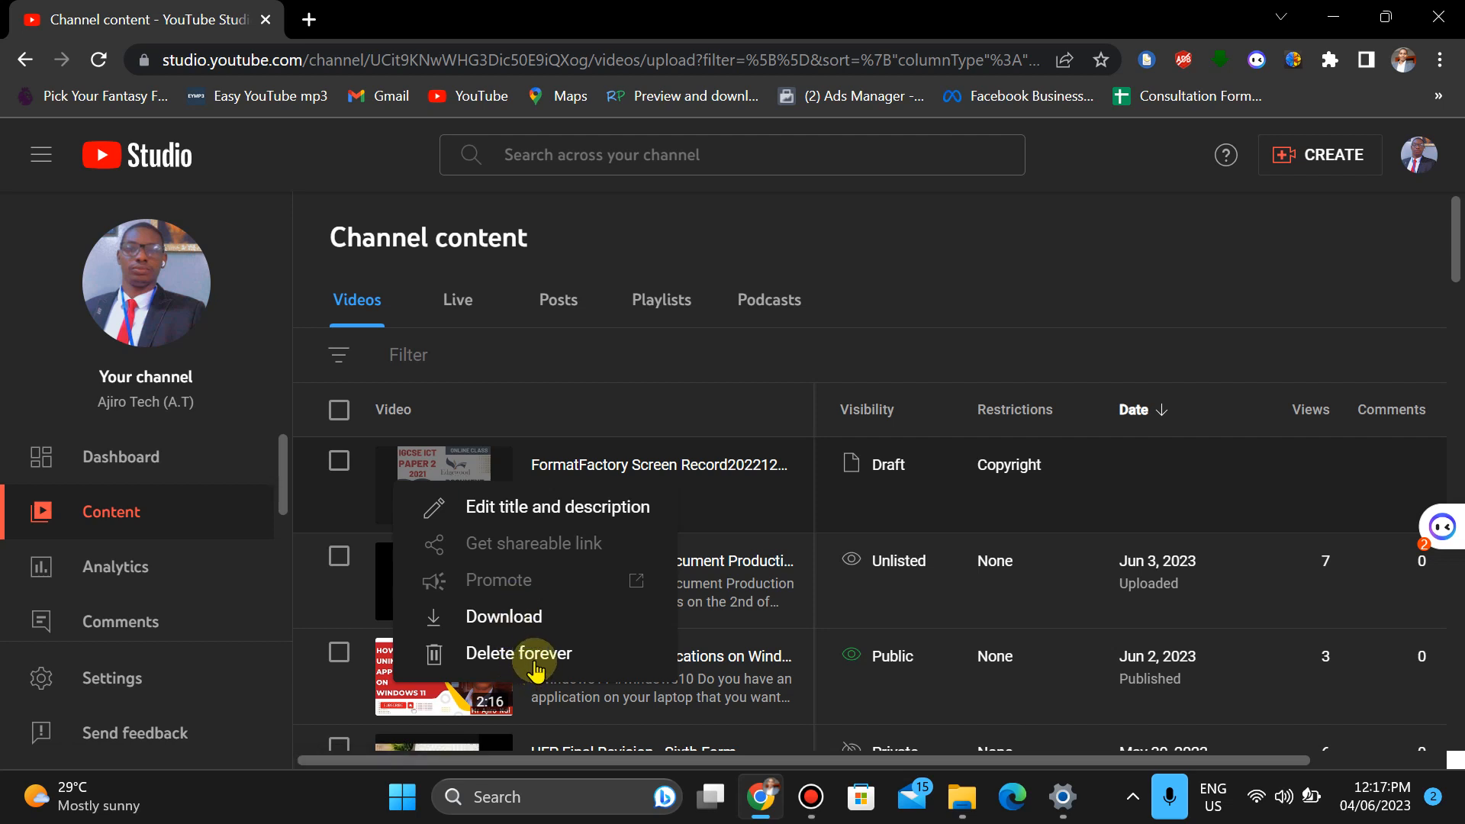
left_click(534, 661)
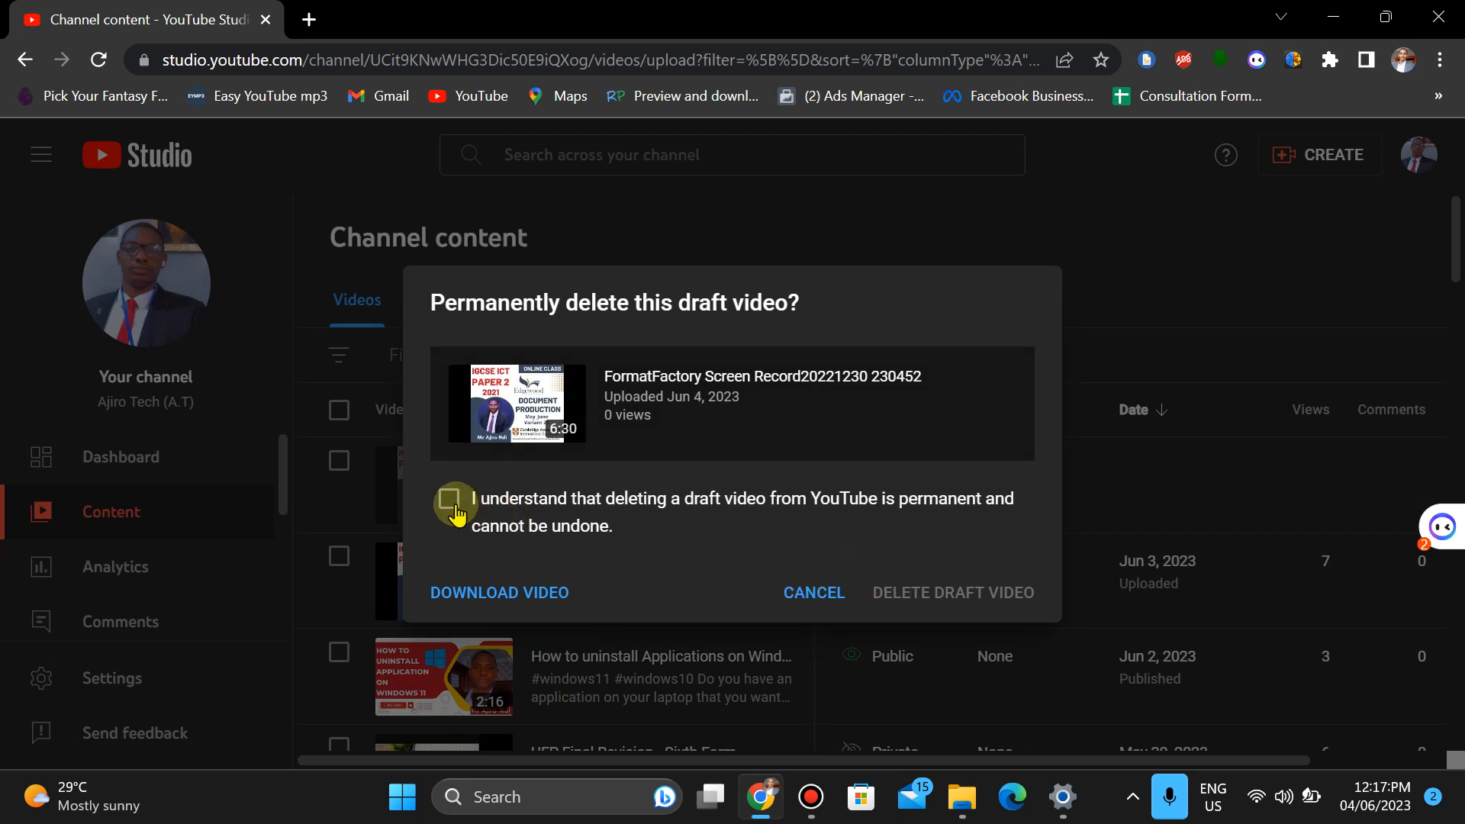
left_click(449, 501)
left_click(949, 593)
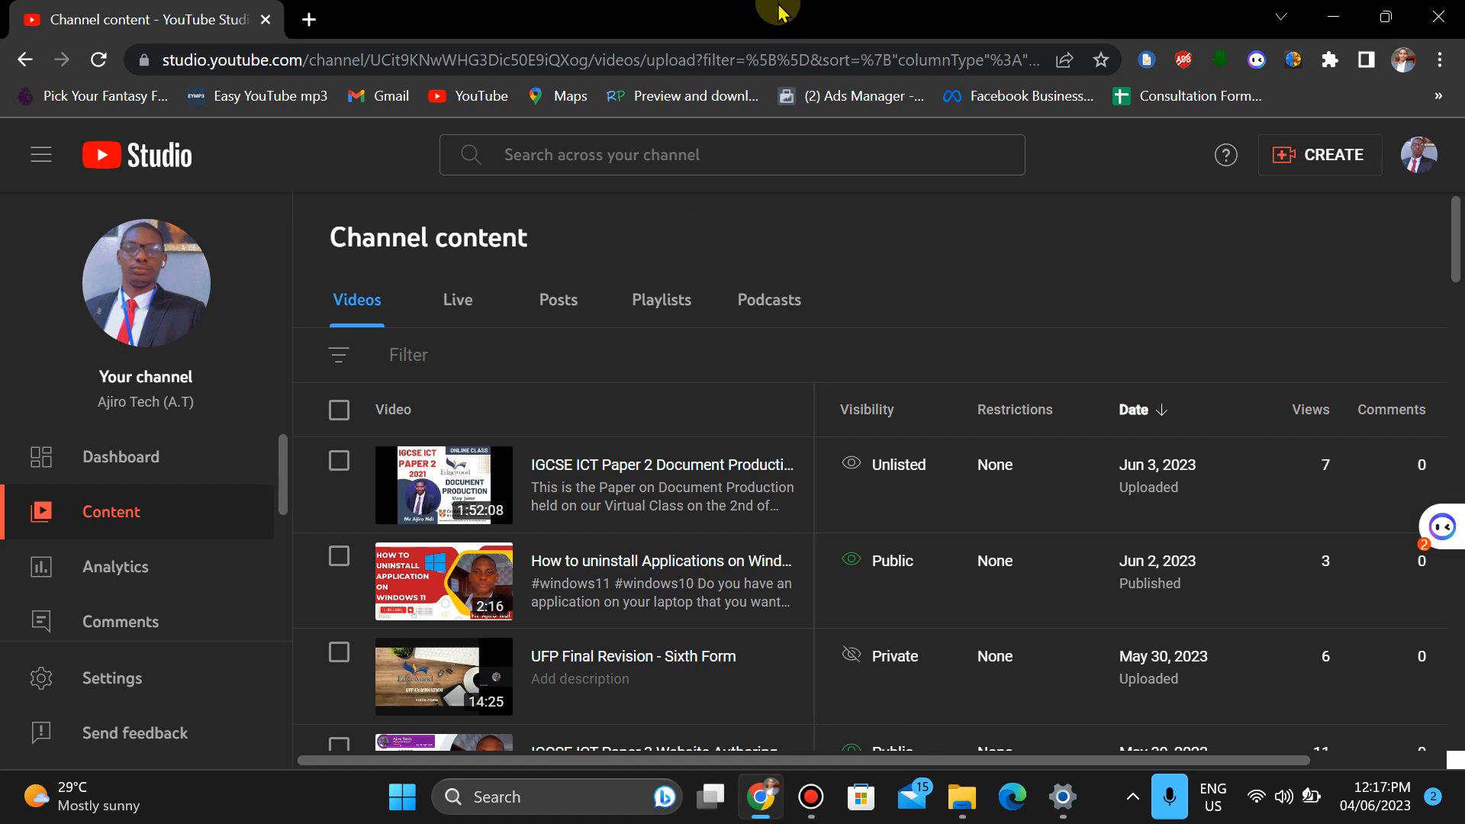
mouse_move(779, 8)
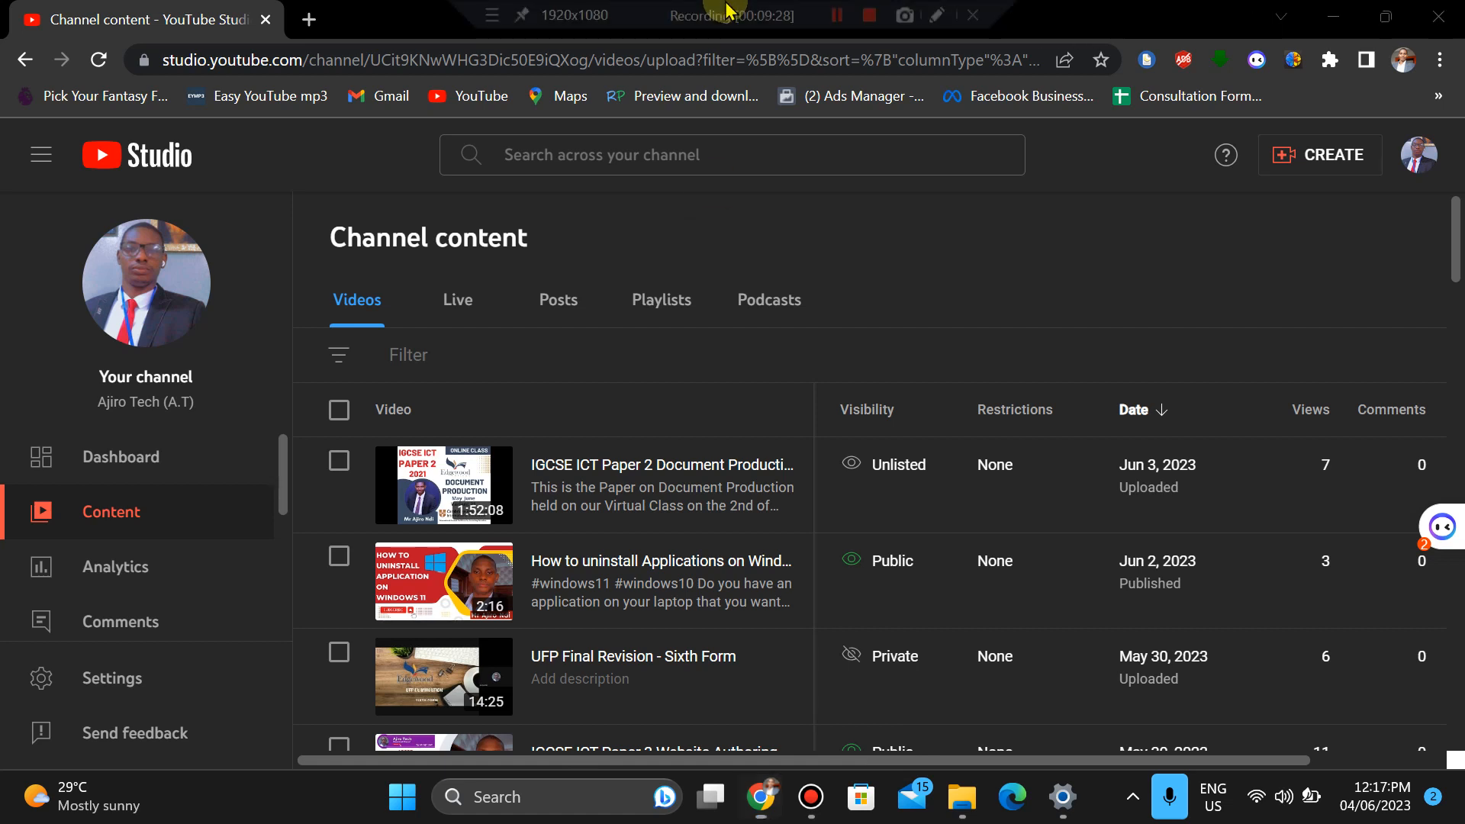